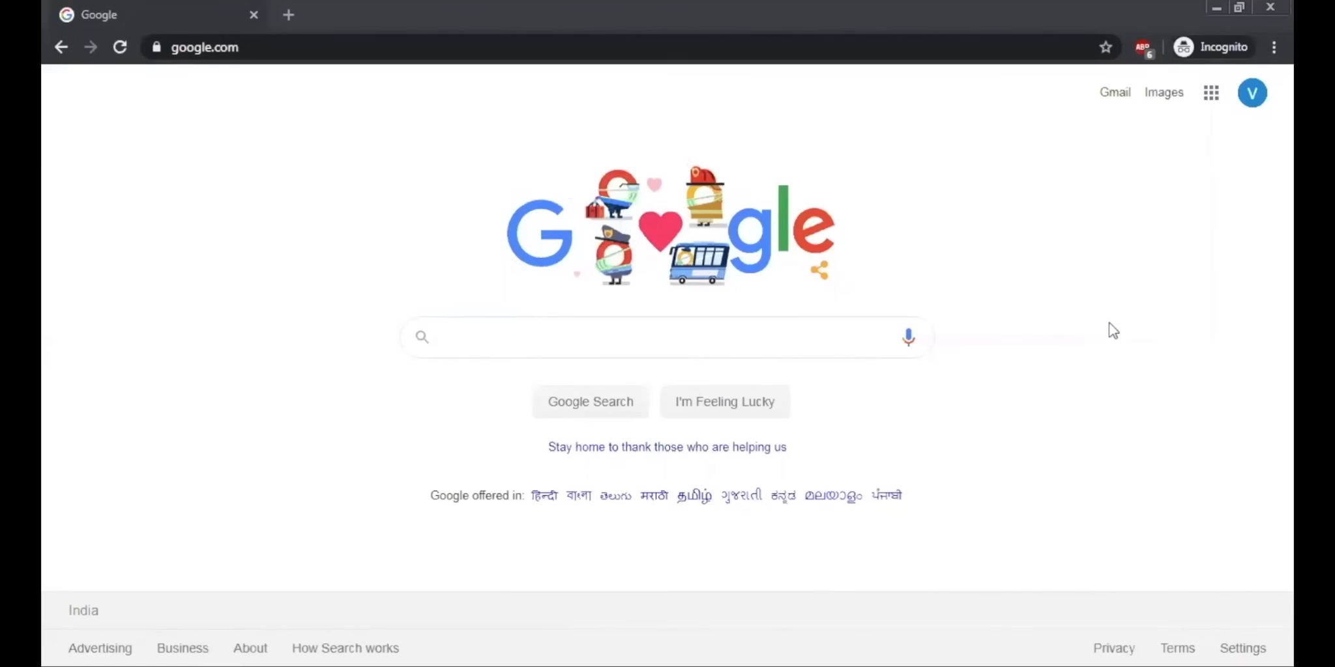
Step: Search Google for "google forms" and open the personal version of Google Forms from its official page
{"action": "left_click", "coordinate": [725, 338]}
{"action": "type", "text": "google forms"}
{"action": "key", "text": "Return"}
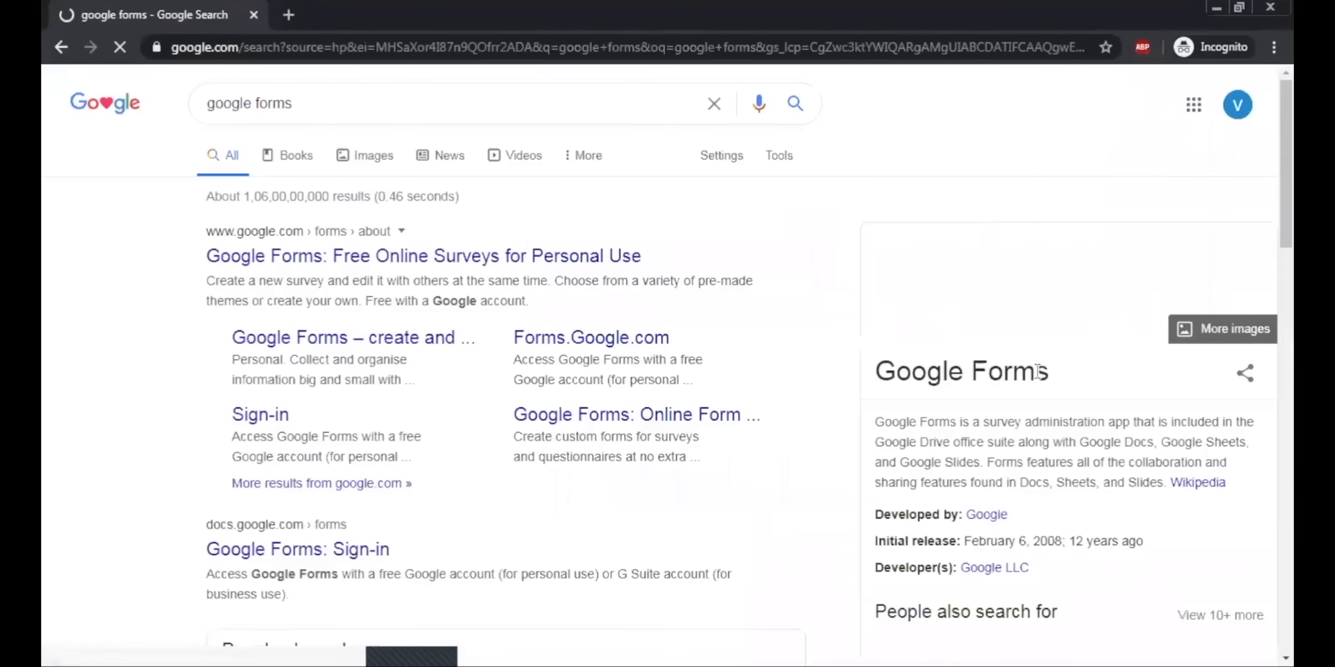
{"action": "left_click", "coordinate": [314, 257]}
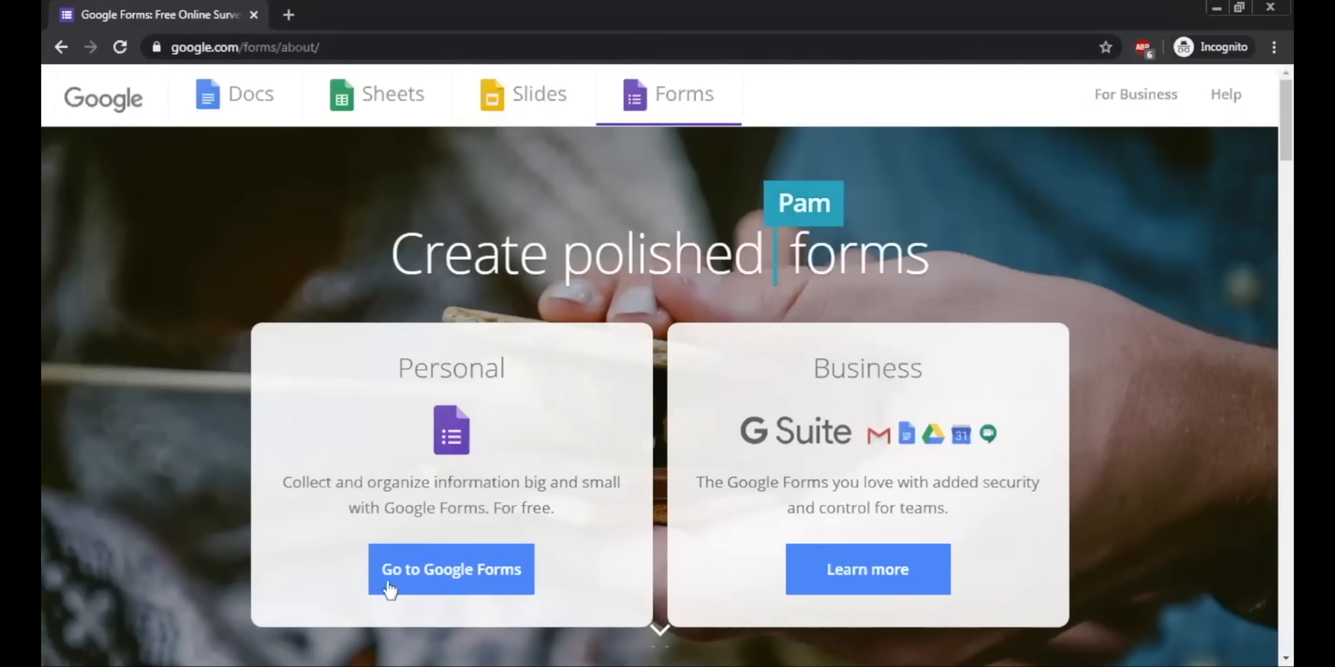
{"action": "left_click", "coordinate": [414, 578]}
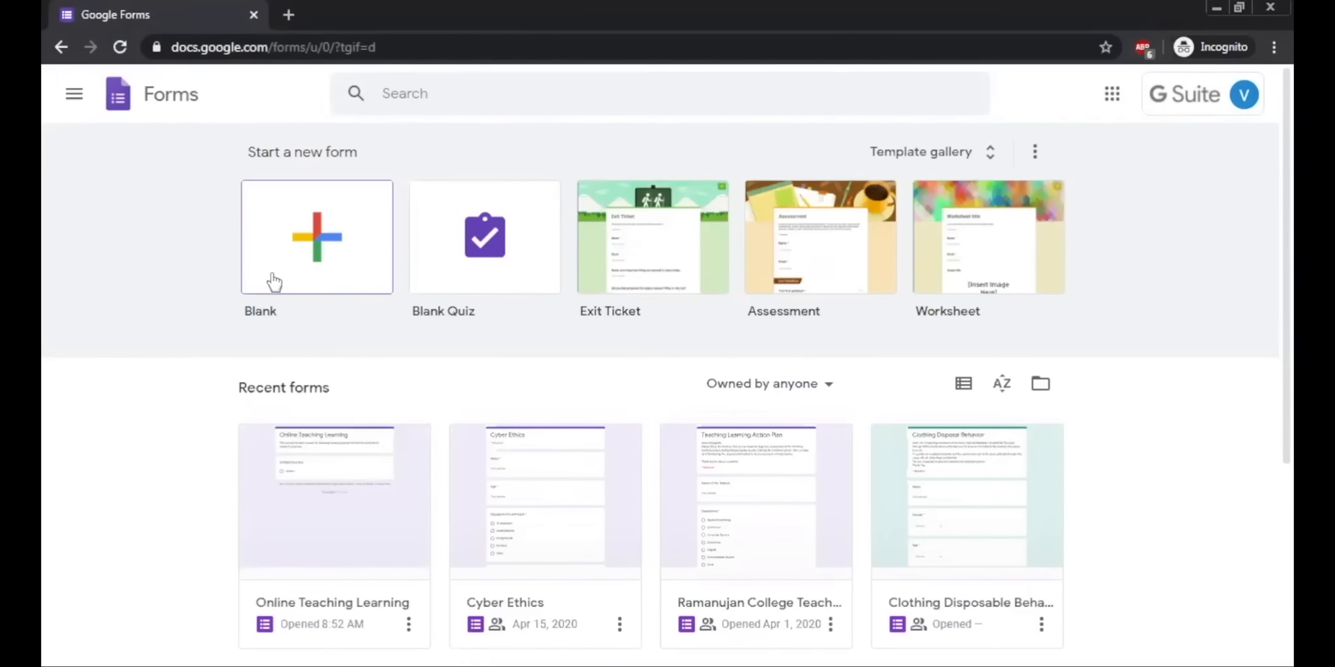
Step: Start a new blank form from the Google Forms home page
{"action": "left_click", "coordinate": [73, 96]}
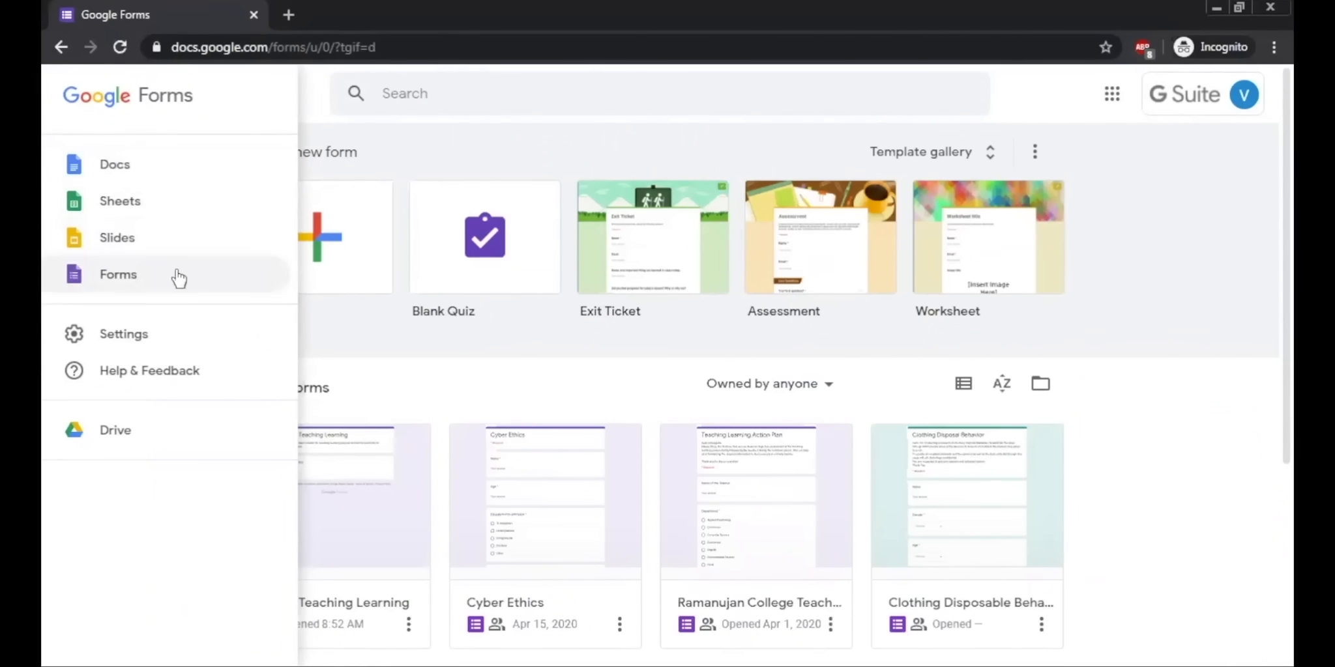
{"action": "left_click", "coordinate": [423, 154]}
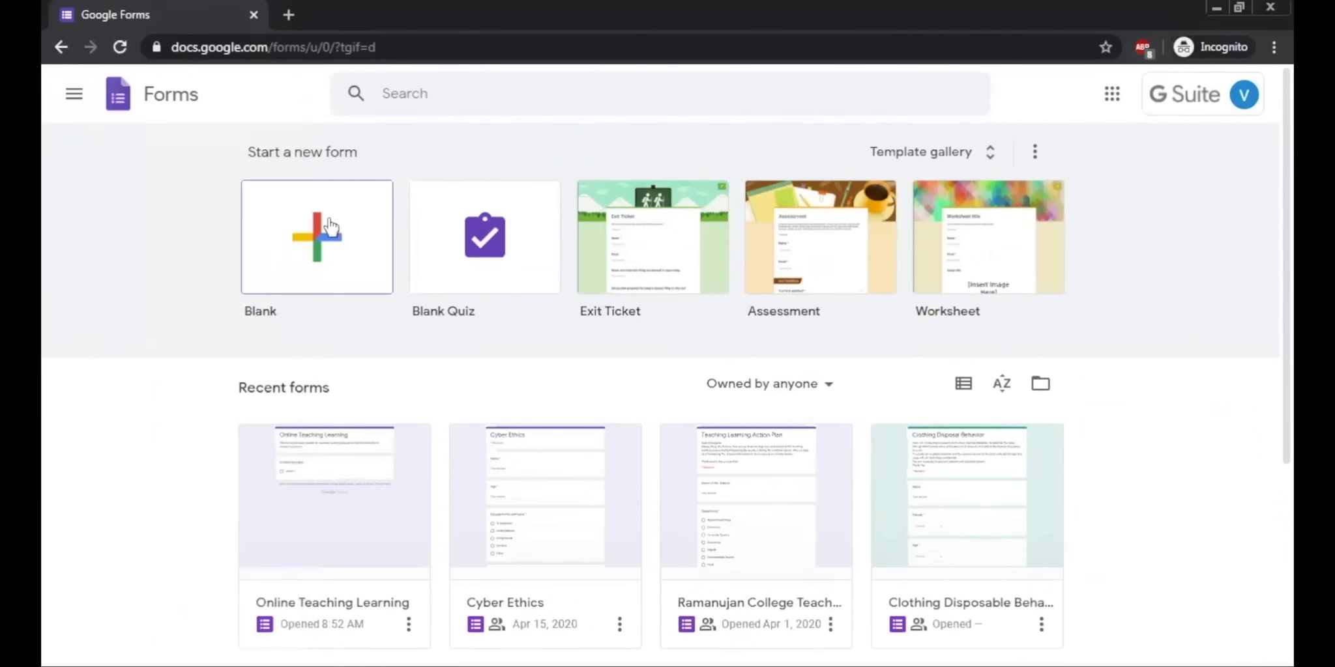
{"action": "left_click", "coordinate": [301, 235]}
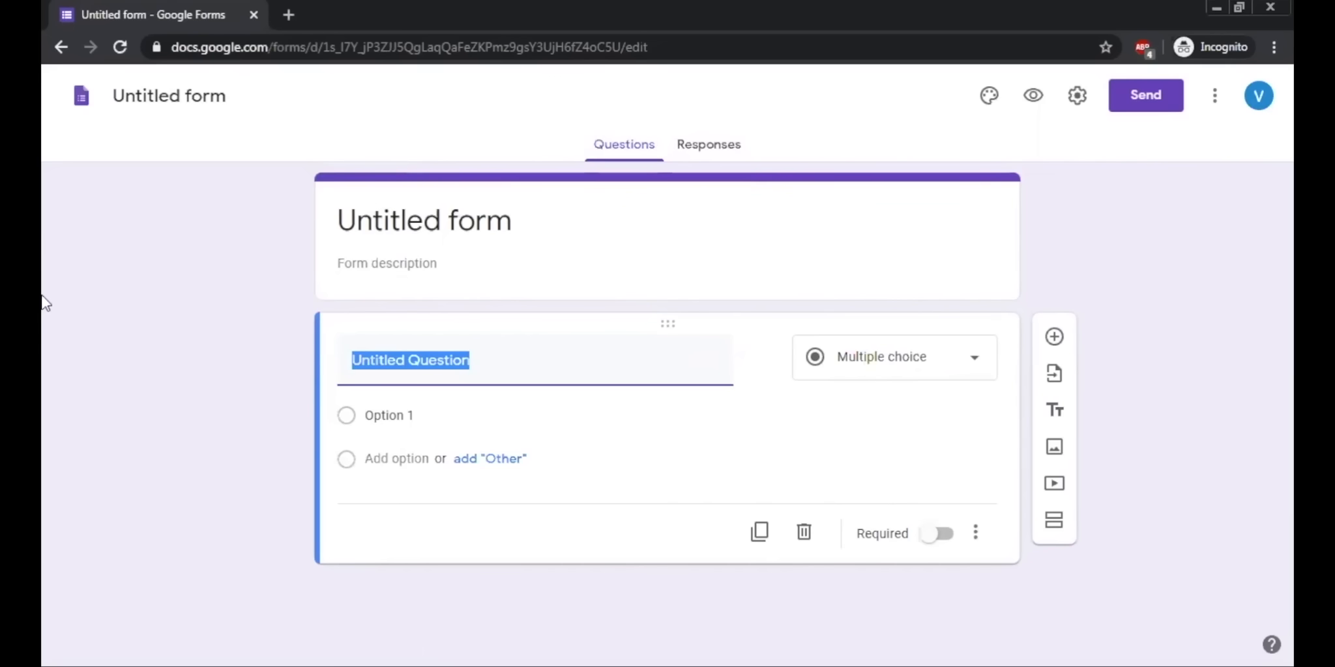
Step: Change the form's title to "Online Teaching Learning Interface"
{"action": "left_click", "coordinate": [368, 223]}
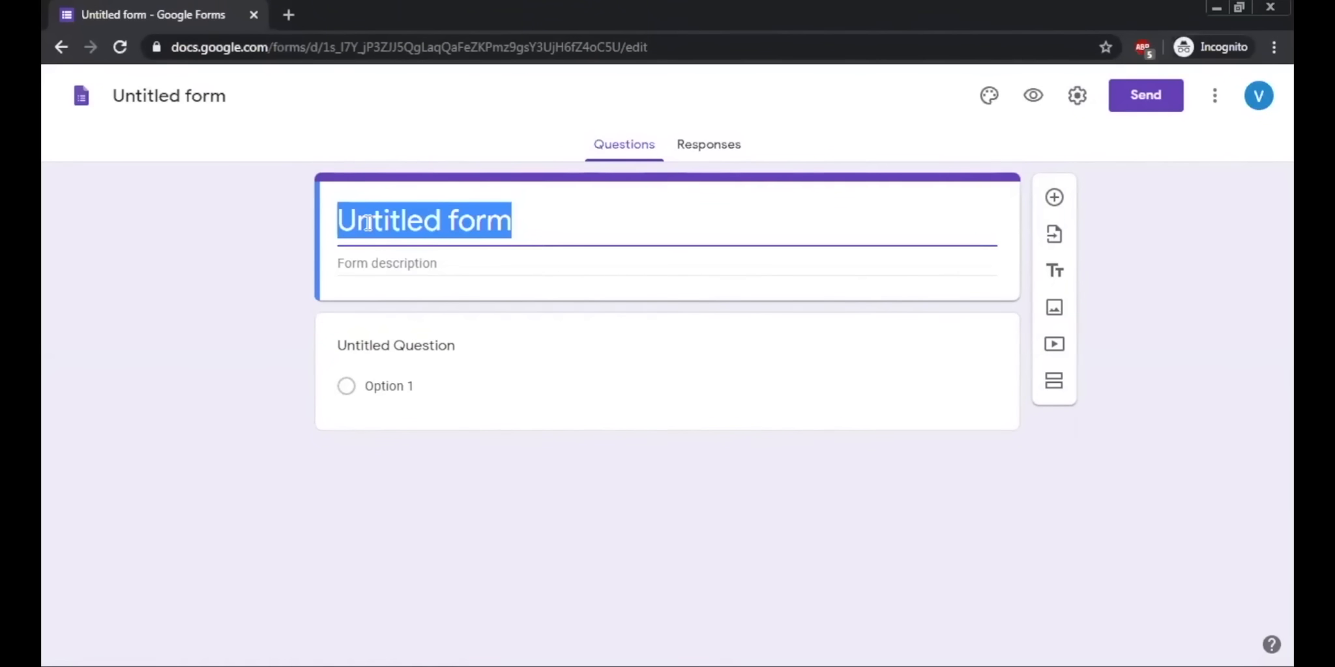
{"action": "type", "text": "O"}
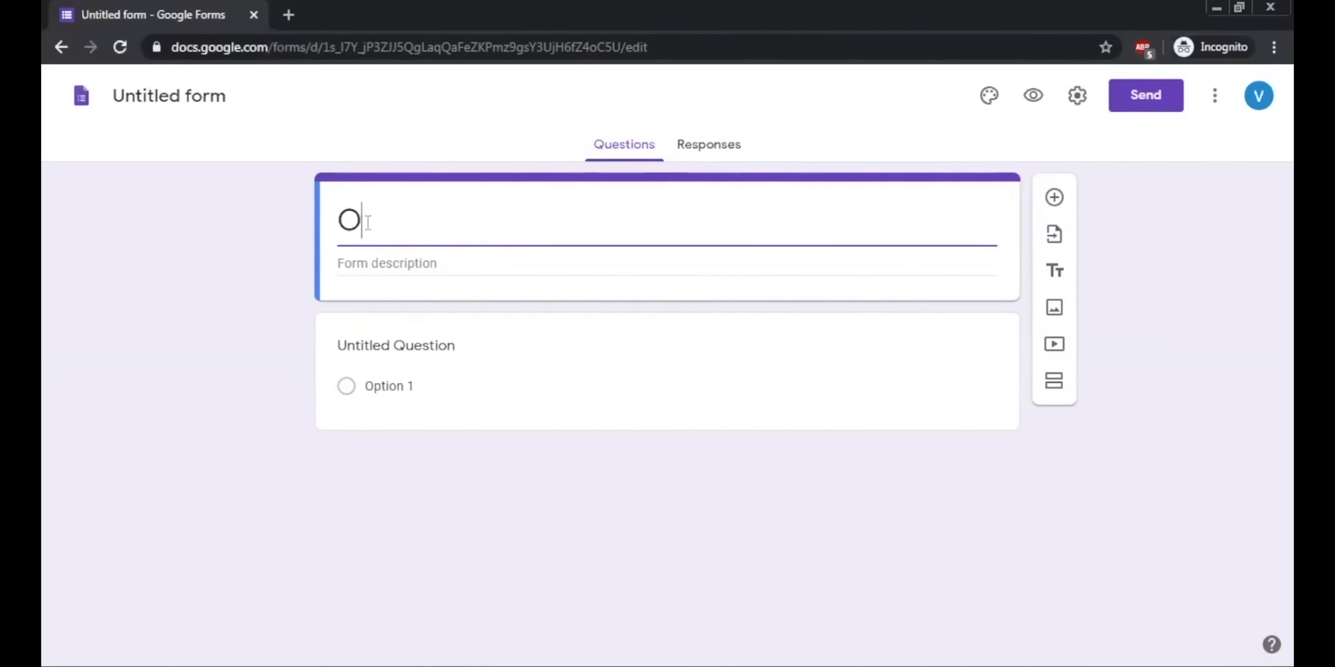
{"action": "type", "text": "nline Teacvhing"}
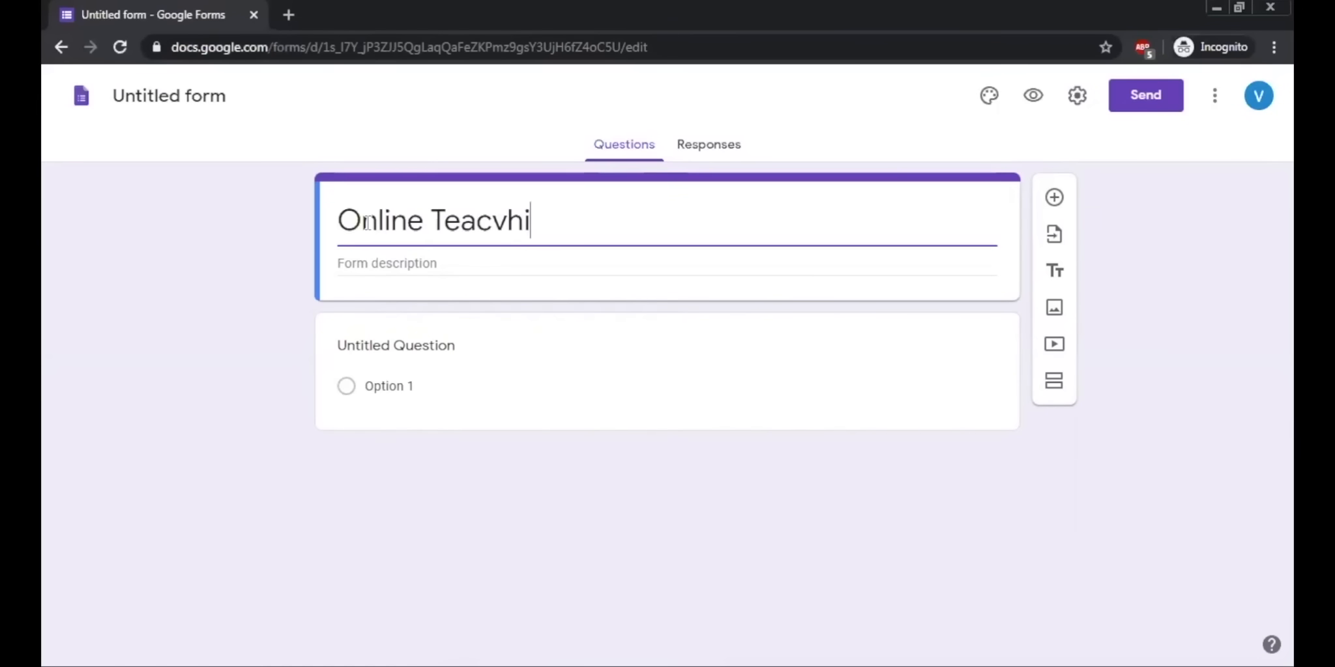
{"action": "key", "text": "BackSpace"}
{"action": "key", "text": "BackSpace"}
{"action": "key", "text": "BackSpace"}
{"action": "key", "text": "BackSpace"}
{"action": "key", "text": "BackSpace"}
{"action": "type", "text": "hing Learning Interface"}
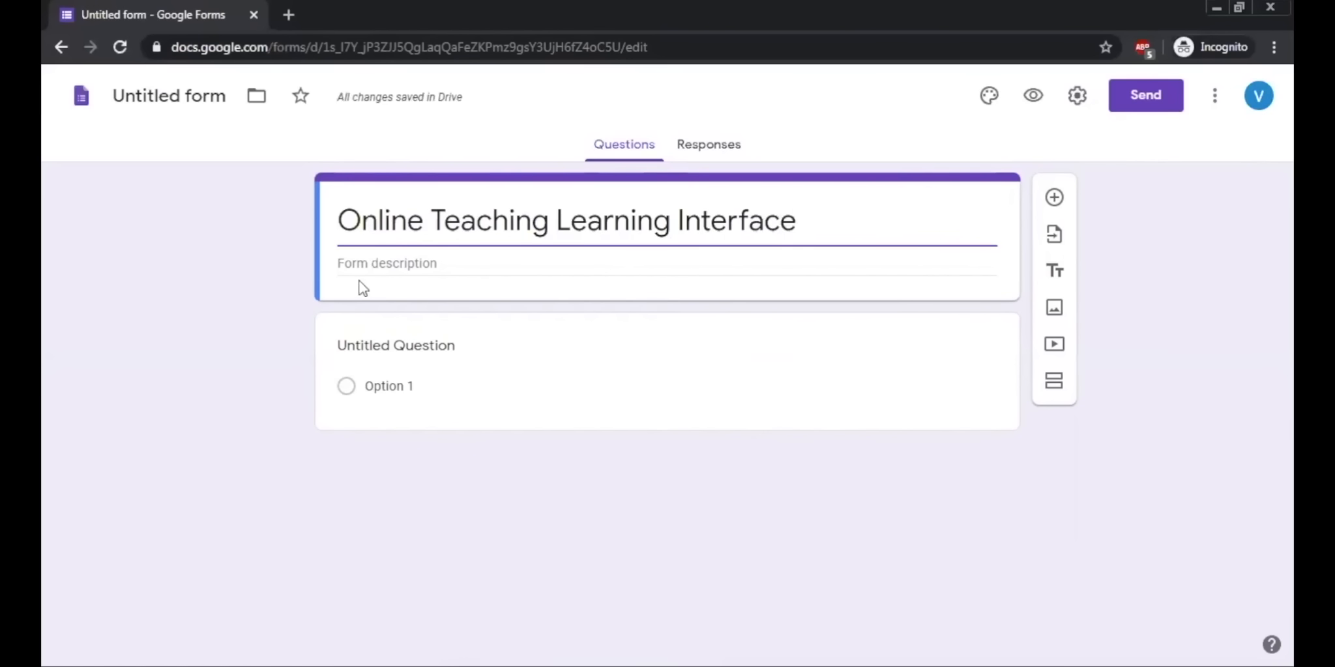
Step: Enter the form description "This form has been created to take perception of the people regarding online teaching learning"
{"action": "left_click", "coordinate": [408, 267]}
{"action": "type", "text": "This form has been "}
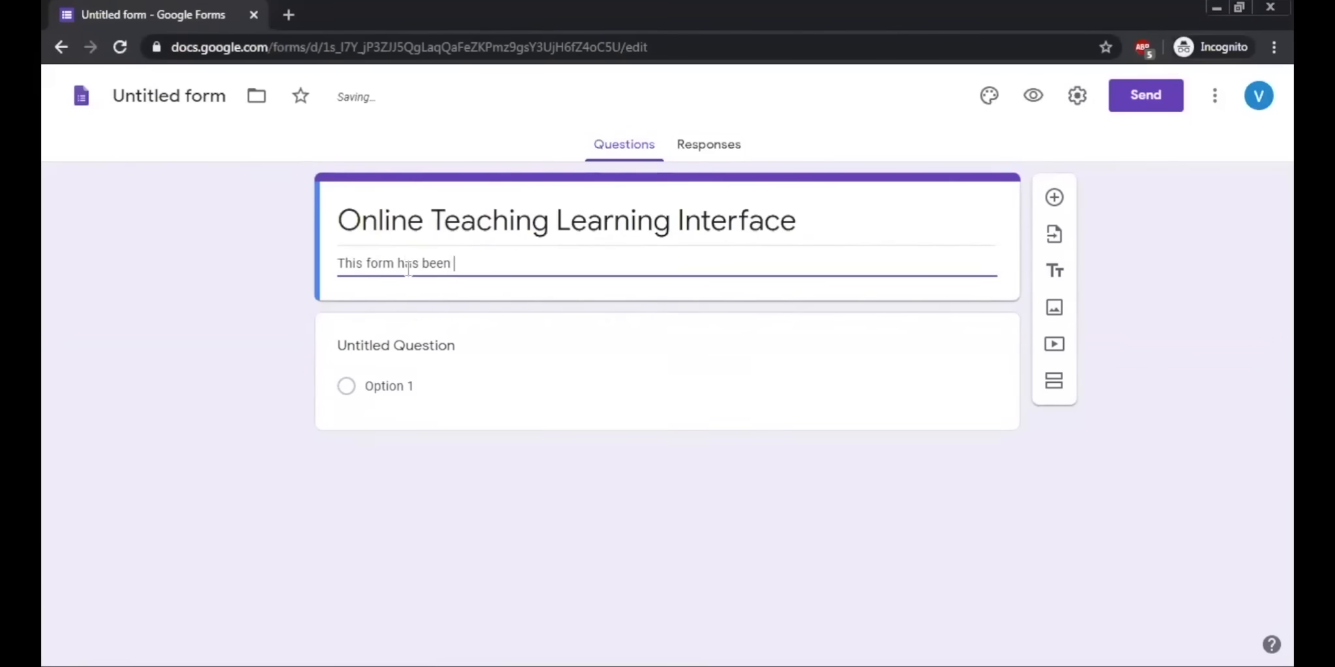
{"action": "type", "text": "created to ta"}
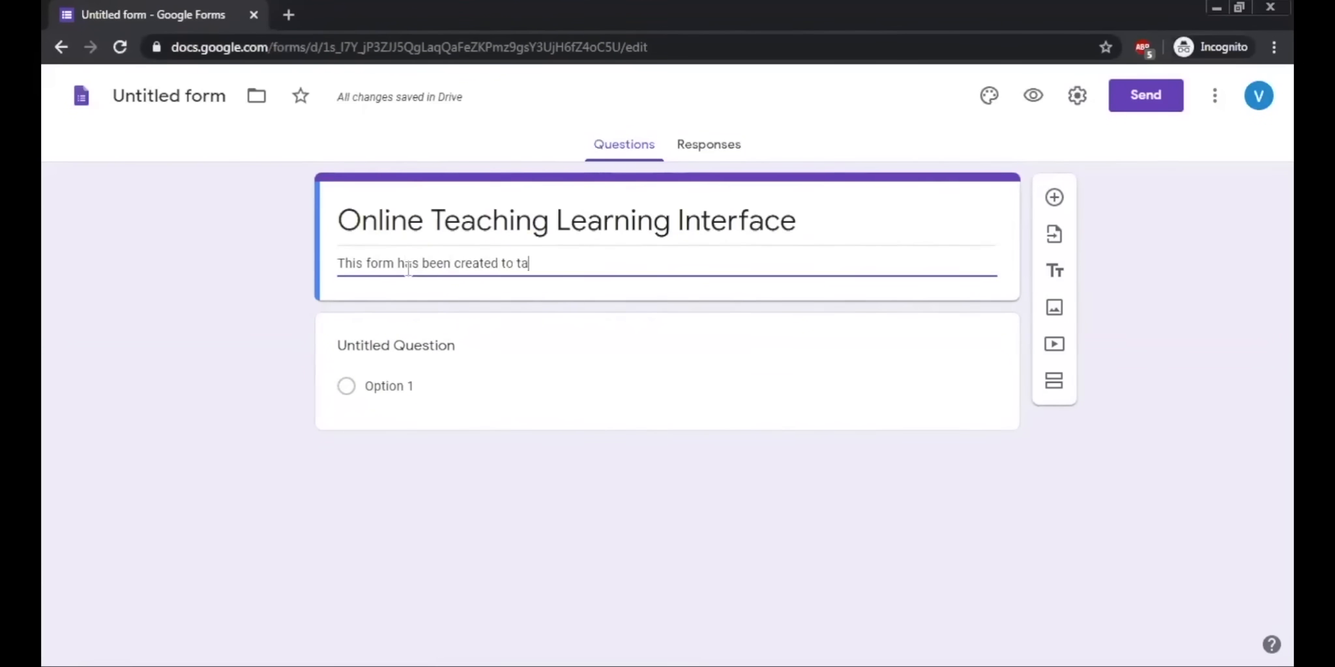
{"action": "type", "text": "ke perc"}
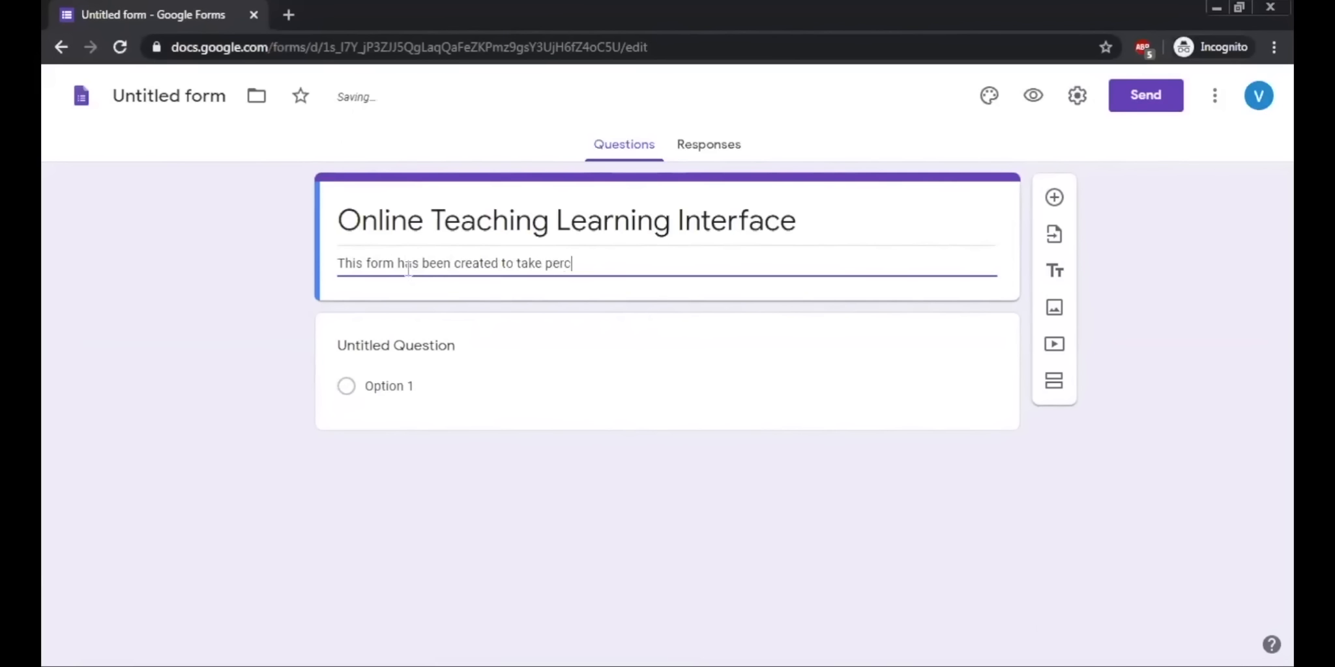
{"action": "type", "text": "eption of the "}
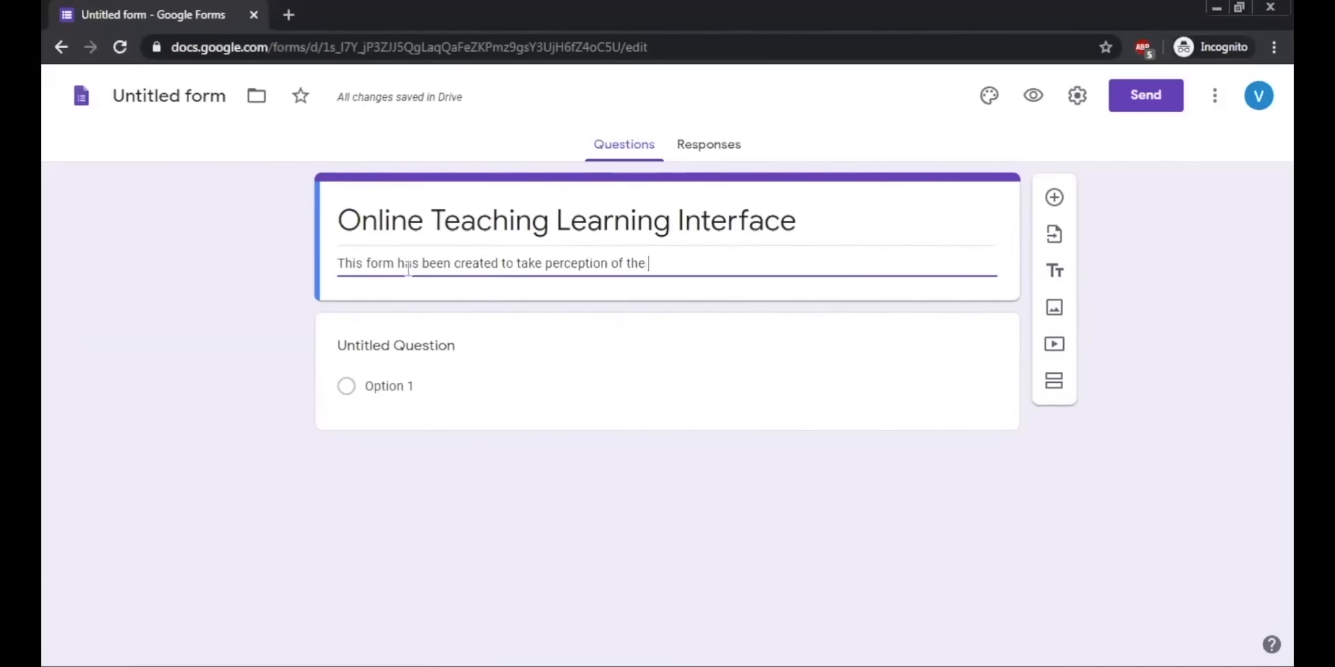
{"action": "type", "text": "people re"}
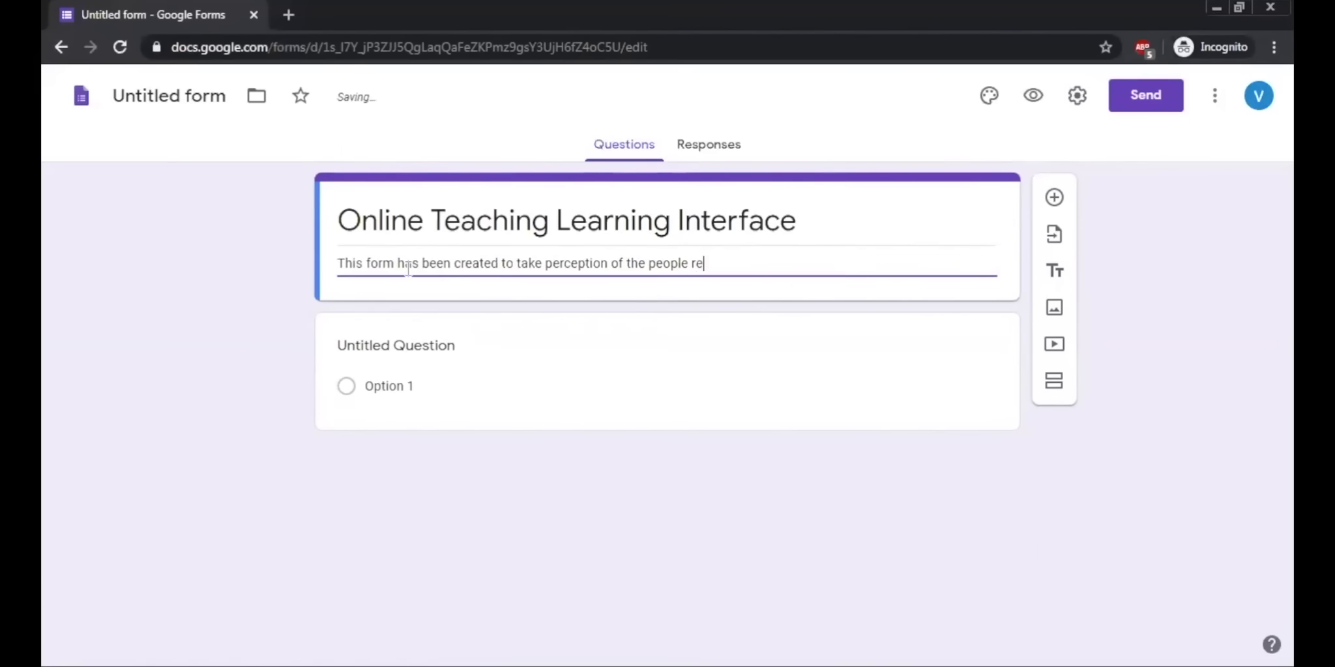
{"action": "type", "text": "garding online teaching learning"}
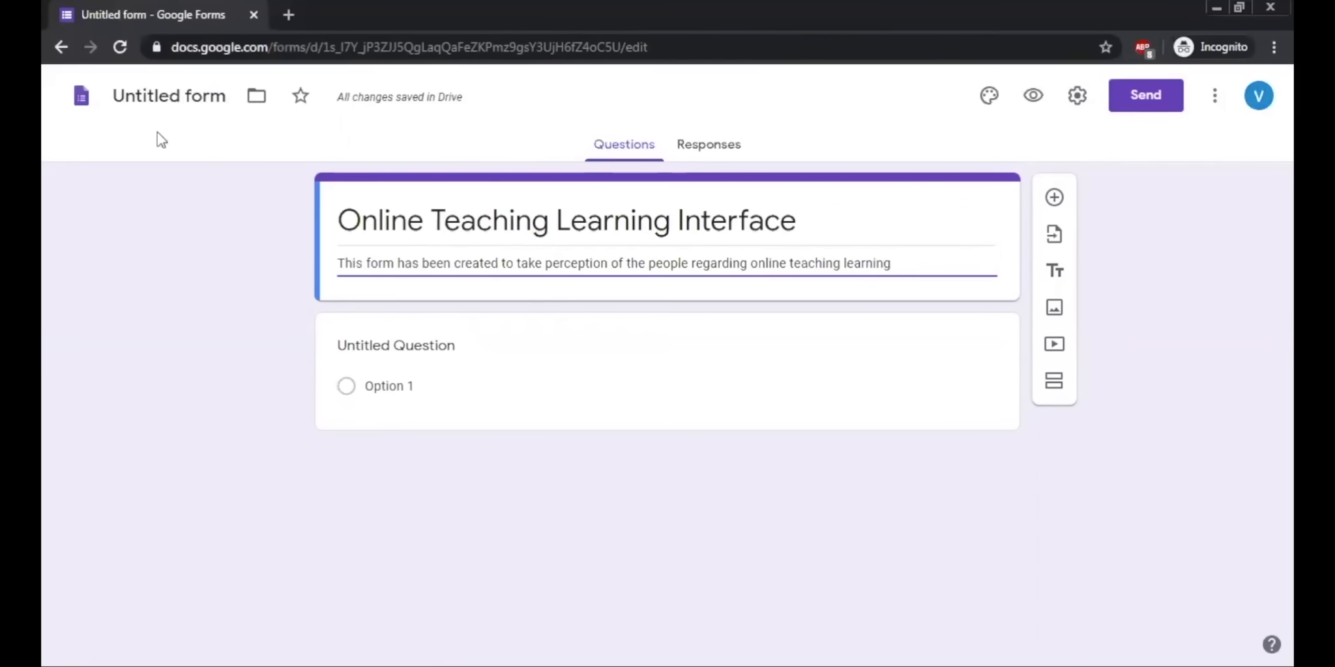
Step: Rename the untitled form document to match its title, "Online Teaching Learning Interface"
{"action": "left_click", "coordinate": [141, 97]}
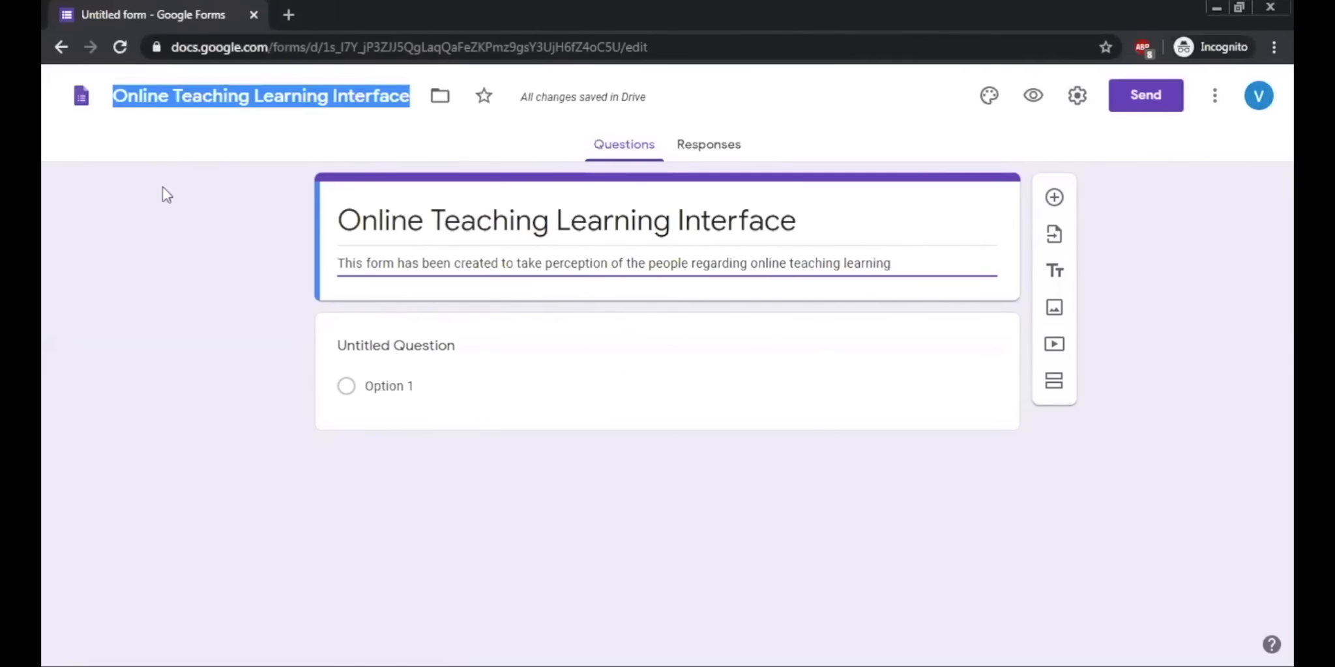
{"action": "left_click", "coordinate": [159, 143]}
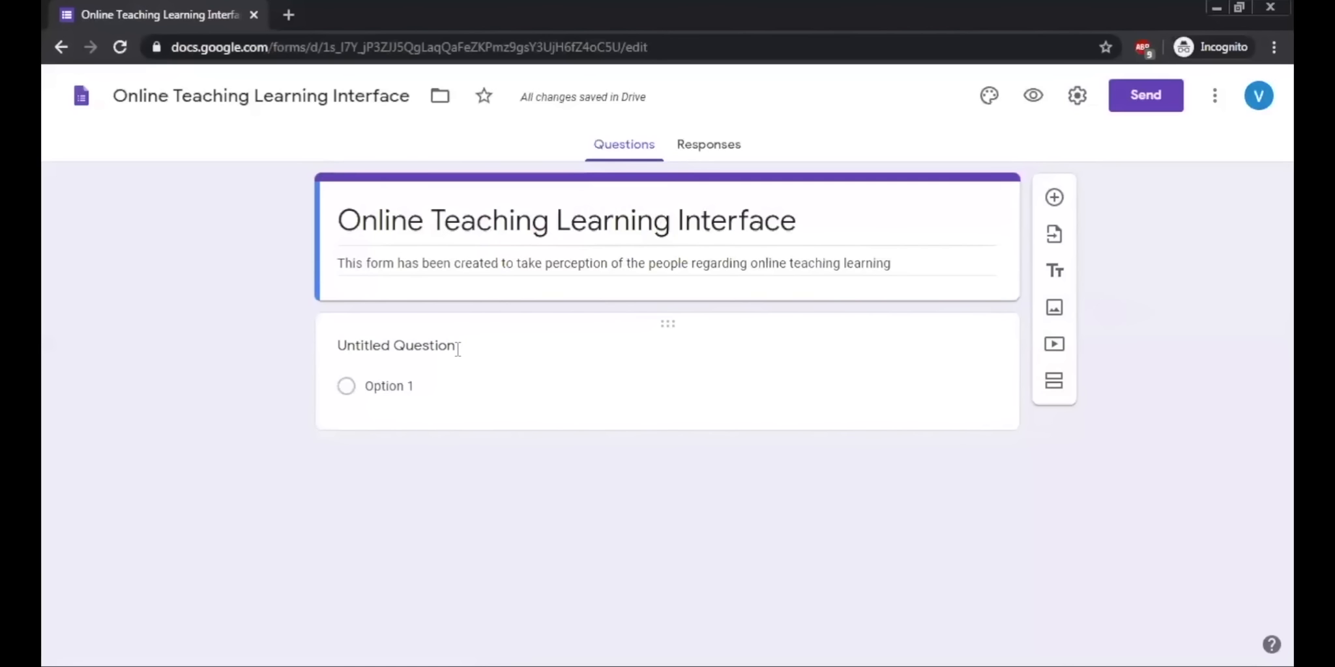
Step: Title the first question "Name", keep it as a short answer, and make it required
{"action": "left_click", "coordinate": [393, 347]}
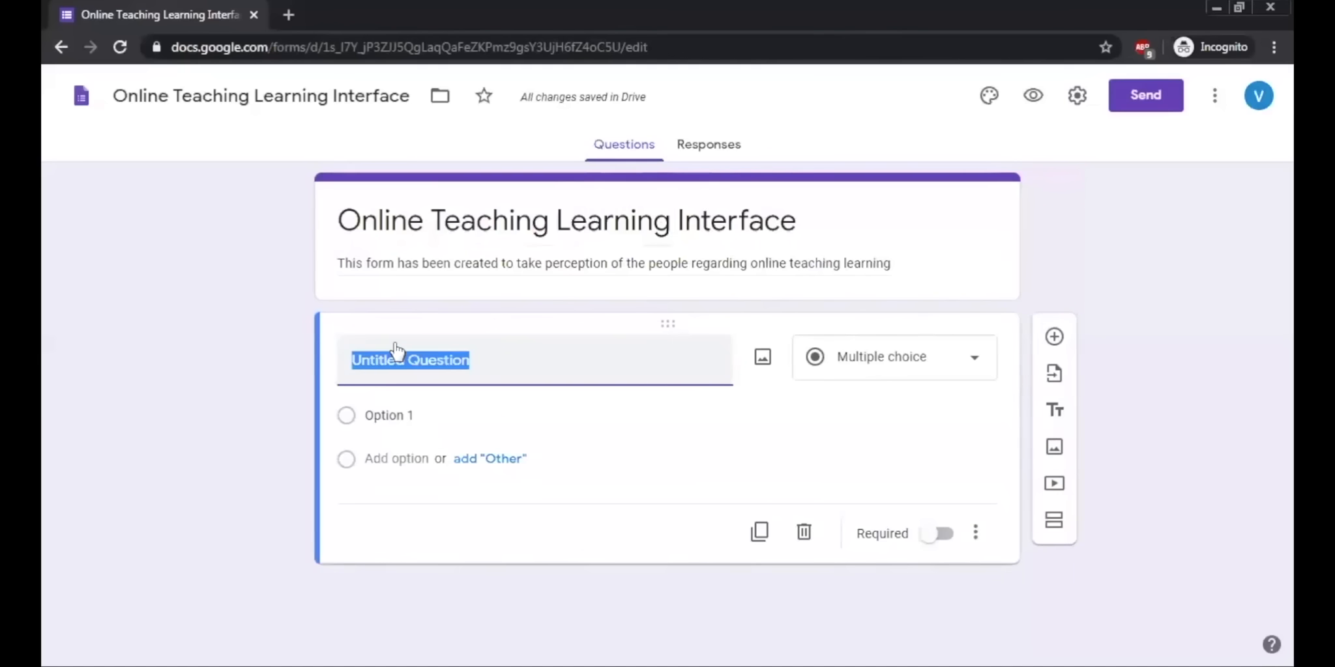
{"action": "type", "text": "Name"}
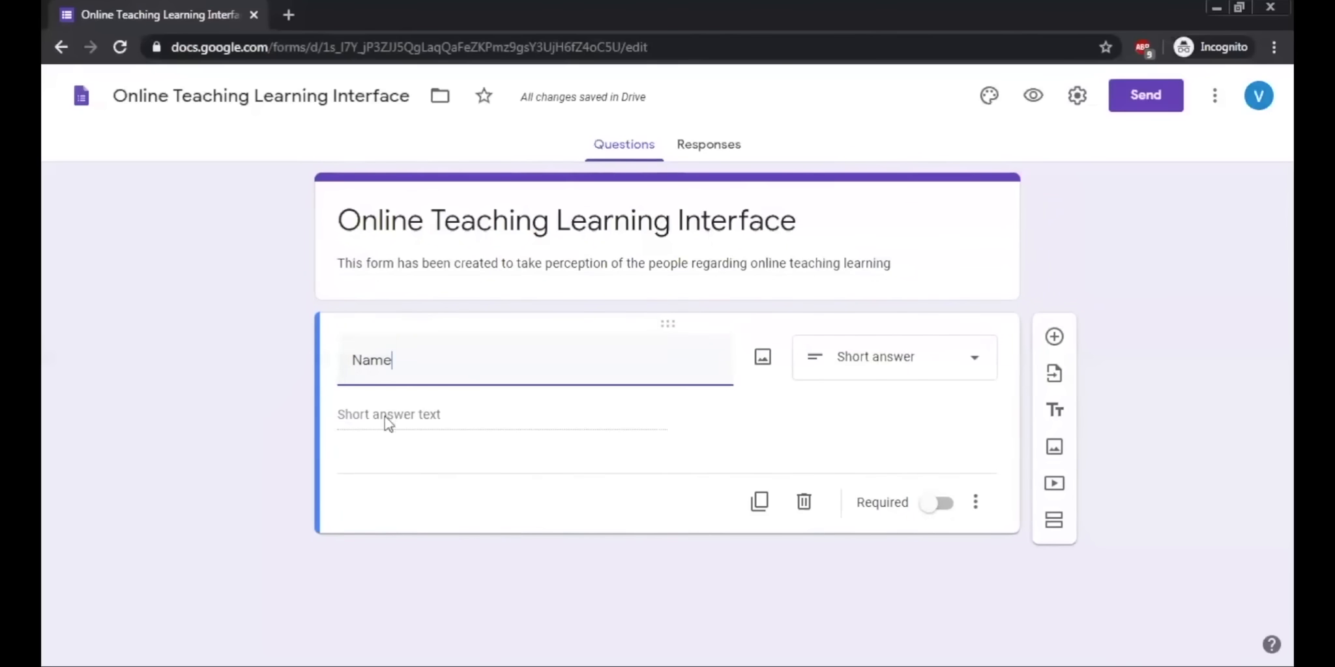
{"action": "left_click", "coordinate": [967, 366]}
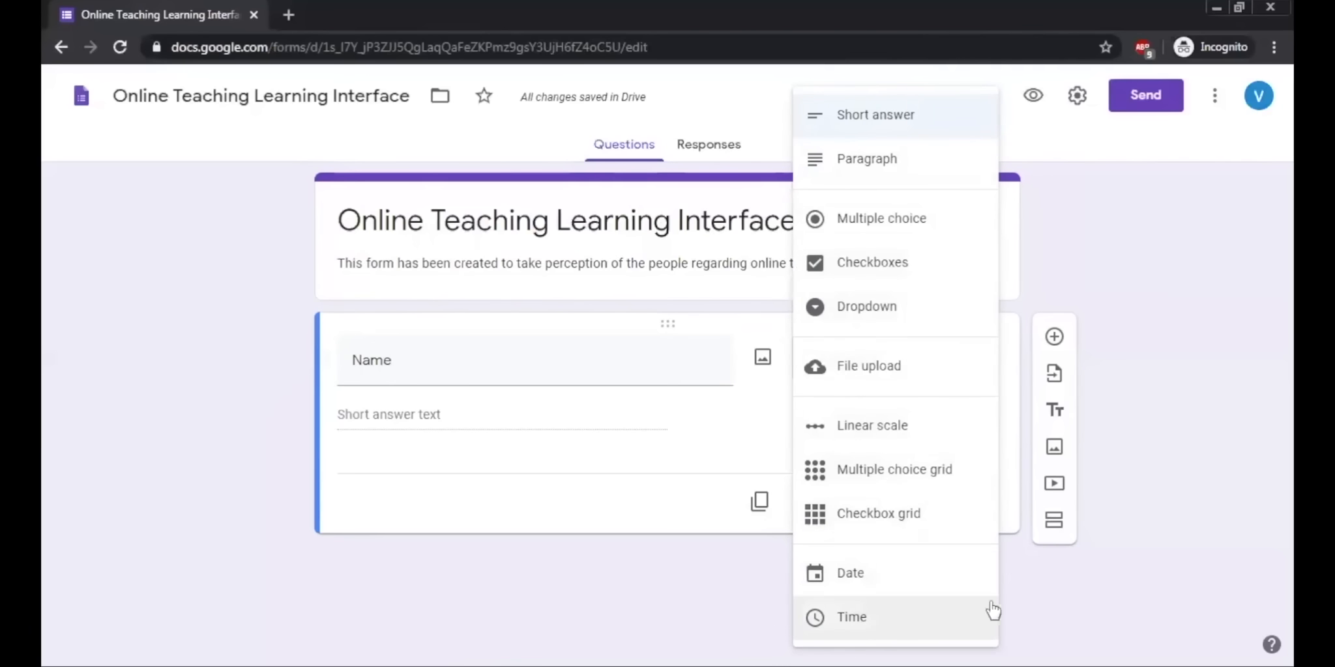
{"action": "left_click", "coordinate": [1109, 601]}
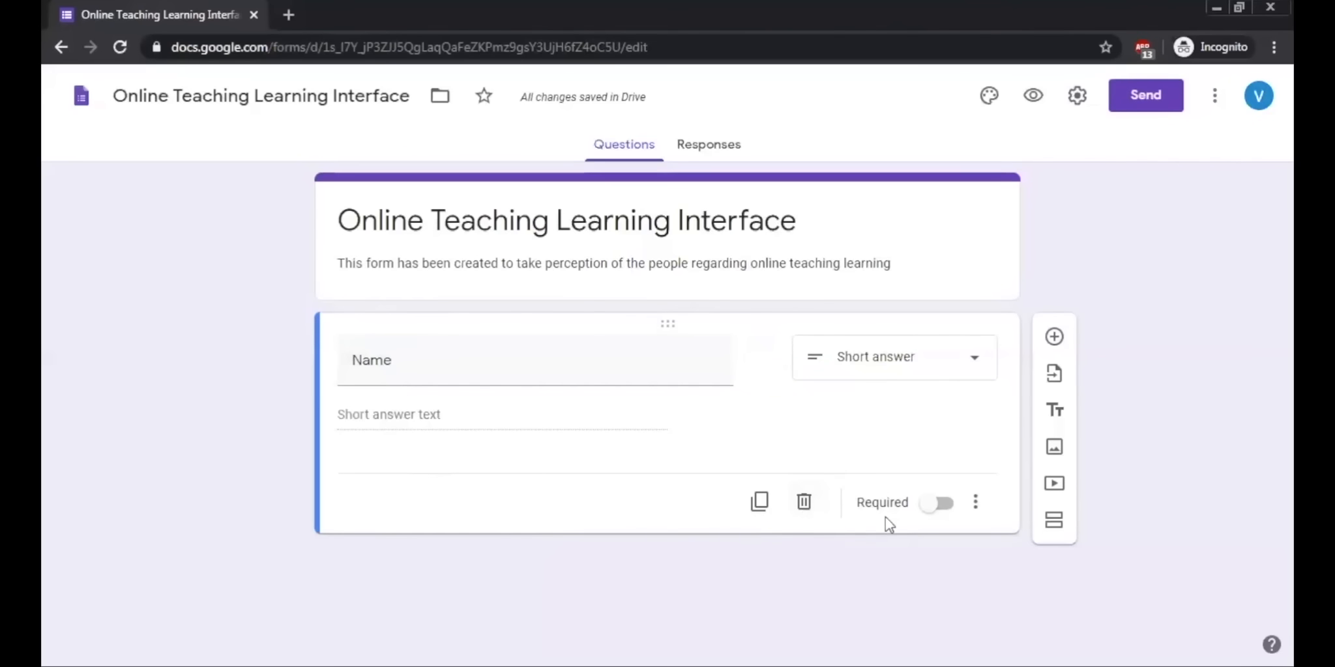
{"action": "left_click", "coordinate": [945, 515]}
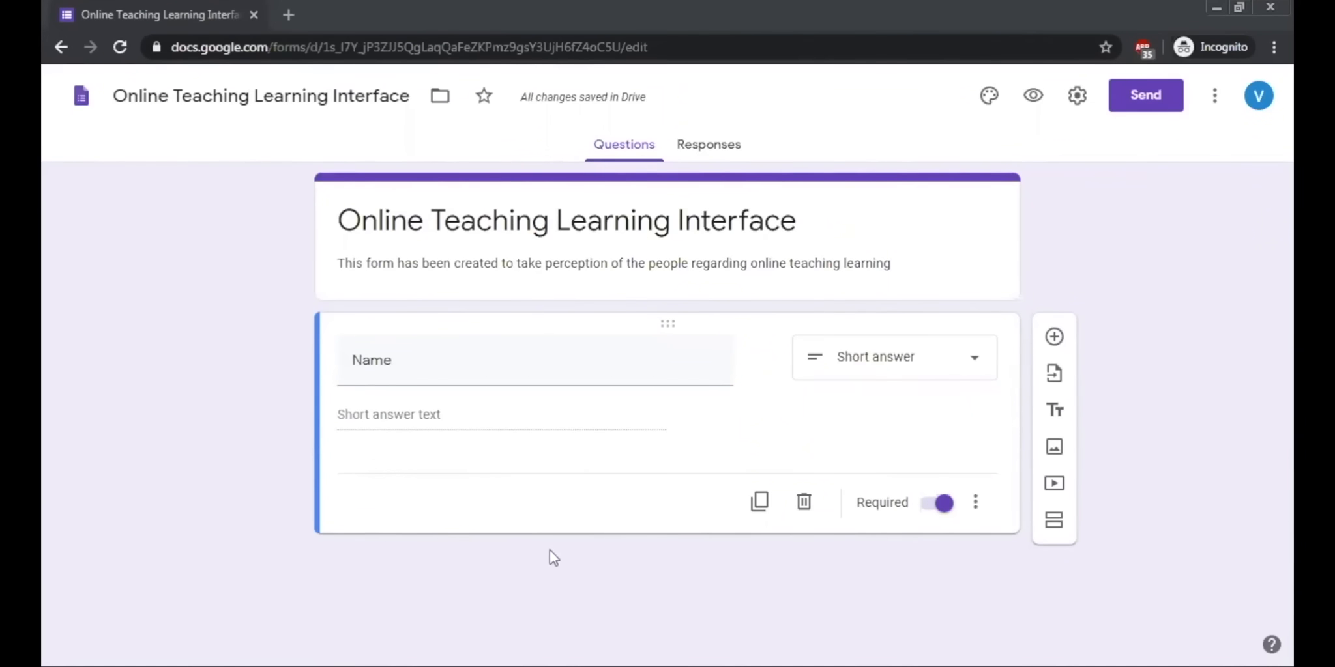
Step: Duplicate the Name question as a required "Age" question and remove the copy's response validation
{"action": "left_click", "coordinate": [759, 512]}
{"action": "left_click", "coordinate": [412, 505]}
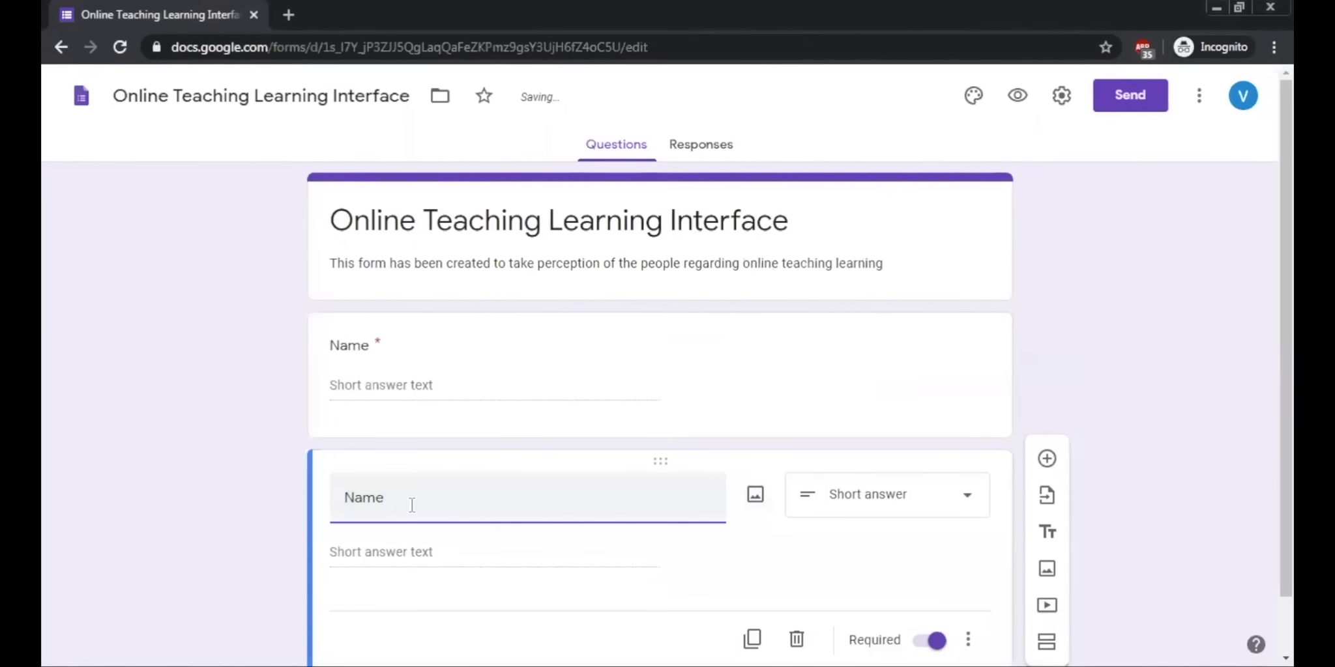
{"action": "key", "text": "BackSpace"}
{"action": "key", "text": "BackSpace"}
{"action": "key", "text": "BackSpace"}
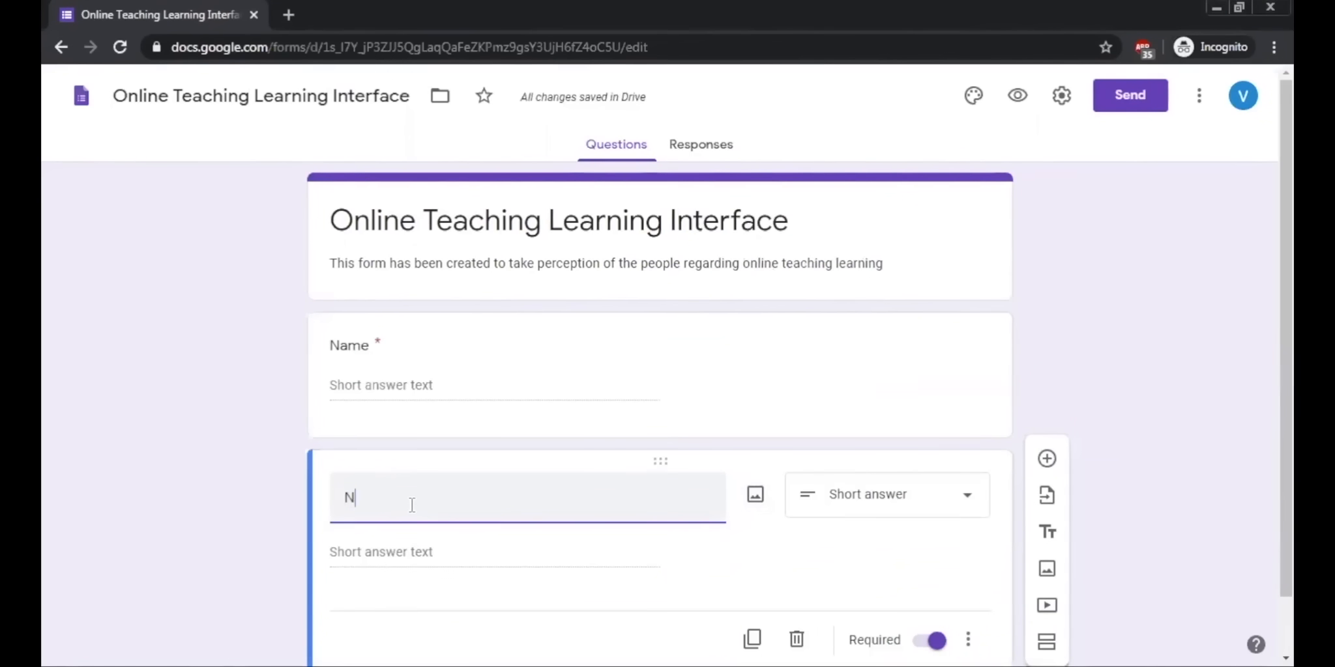
{"action": "key", "text": "BackSpace"}
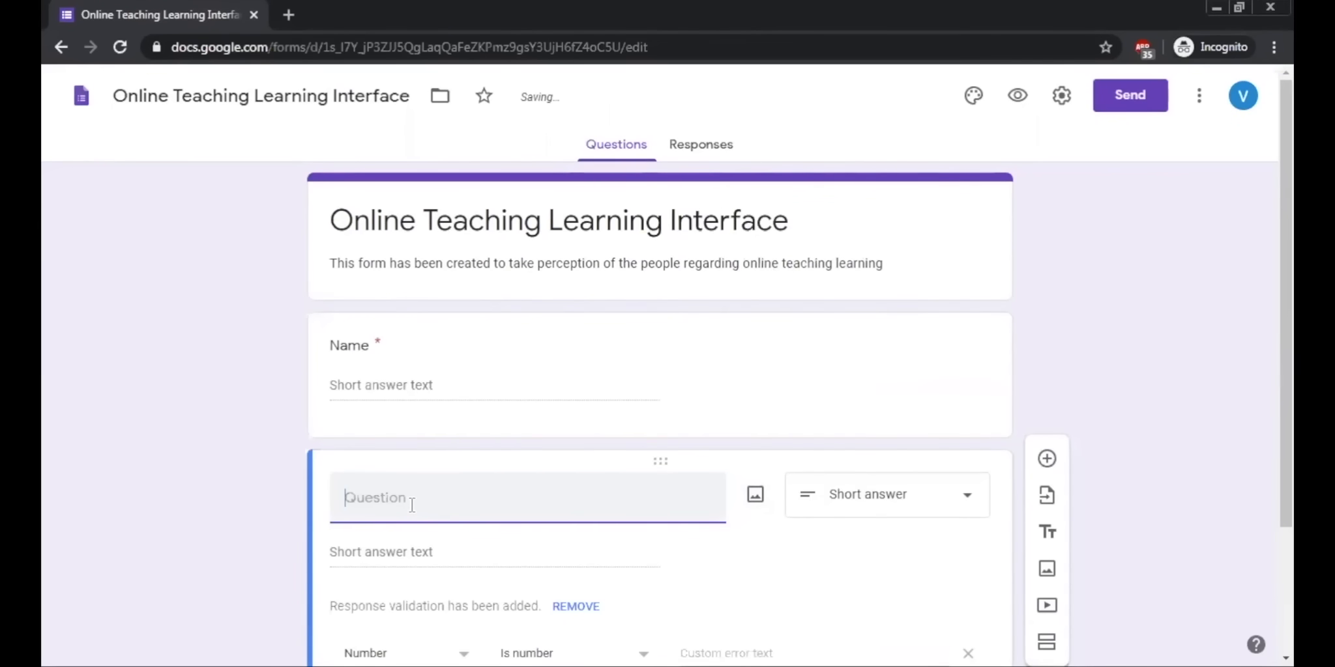
{"action": "type", "text": "Age"}
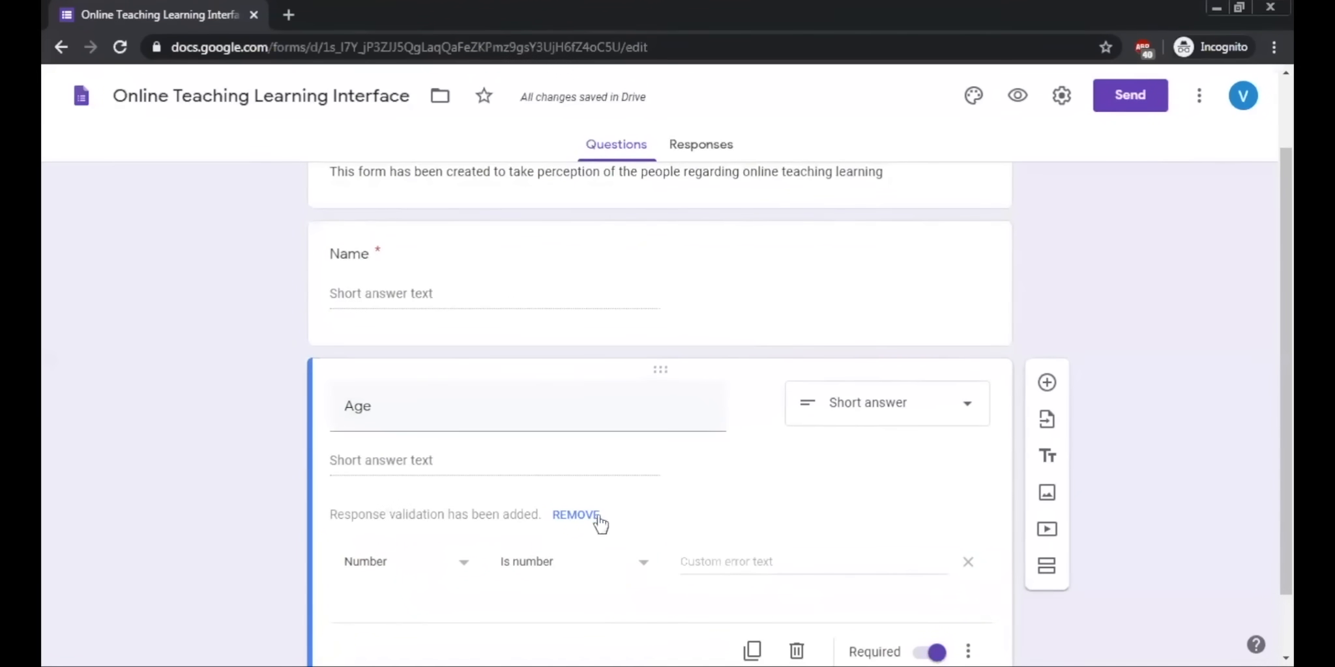
{"action": "left_click", "coordinate": [574, 518]}
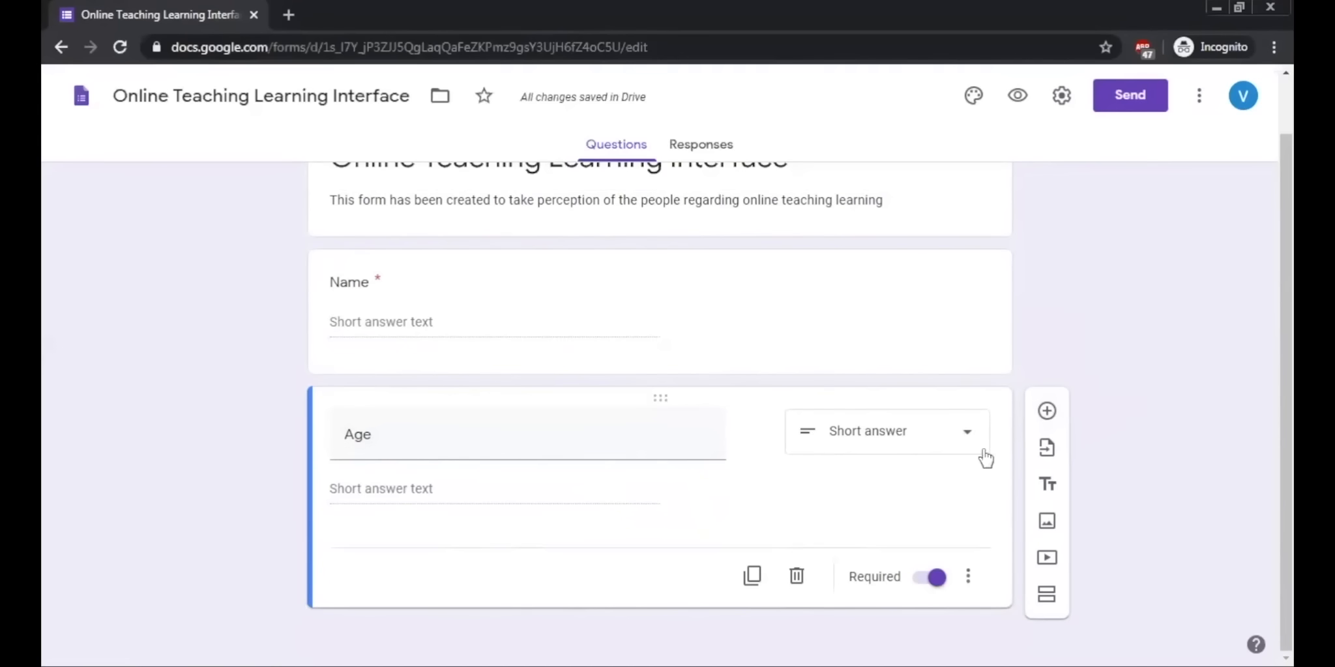
Step: Add a new multiple-choice question titled "Income" below the Age question
{"action": "left_click", "coordinate": [1046, 413]}
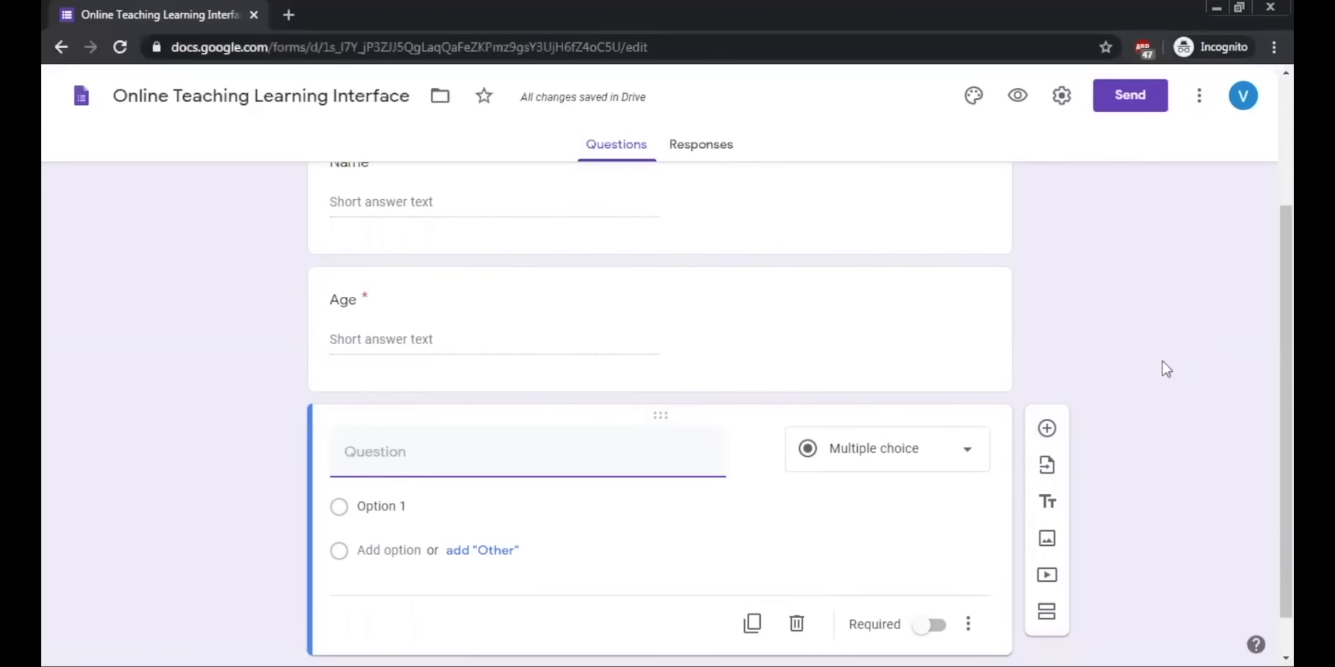
{"action": "type", "text": "Income"}
{"action": "scroll", "coordinate": [1154, 355], "scroll_direction": "down", "scroll_amount": 1}
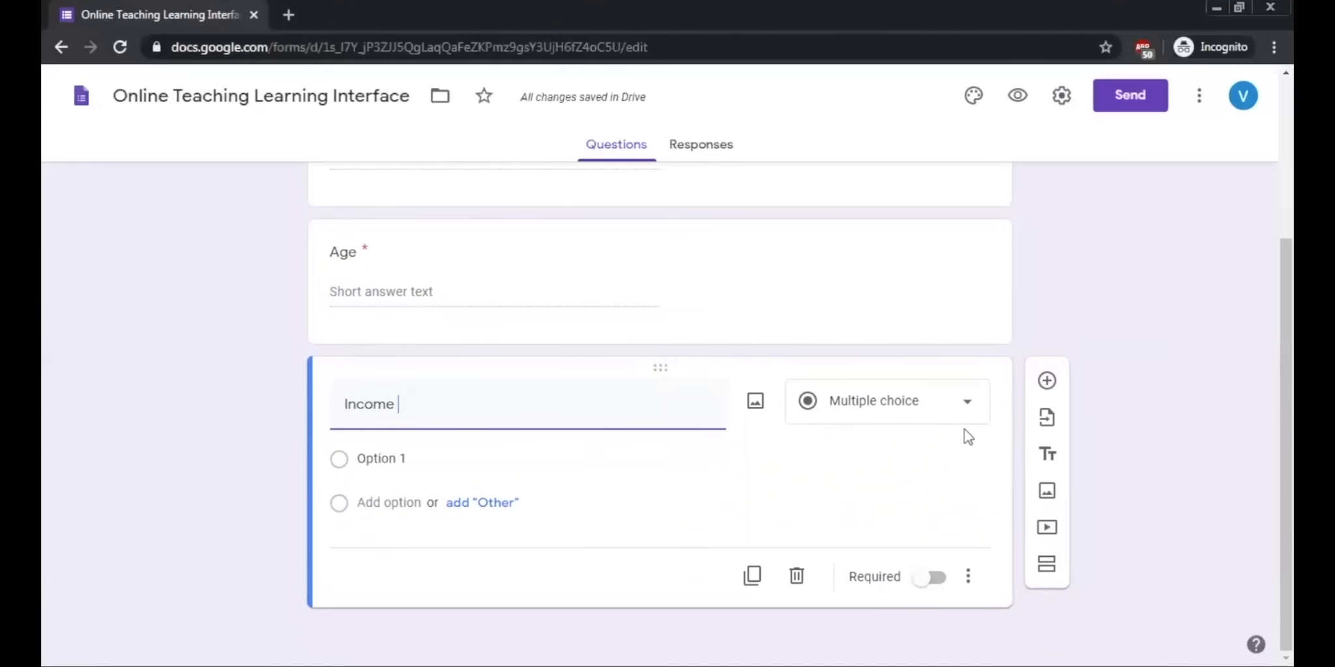
{"action": "left_click", "coordinate": [406, 463]}
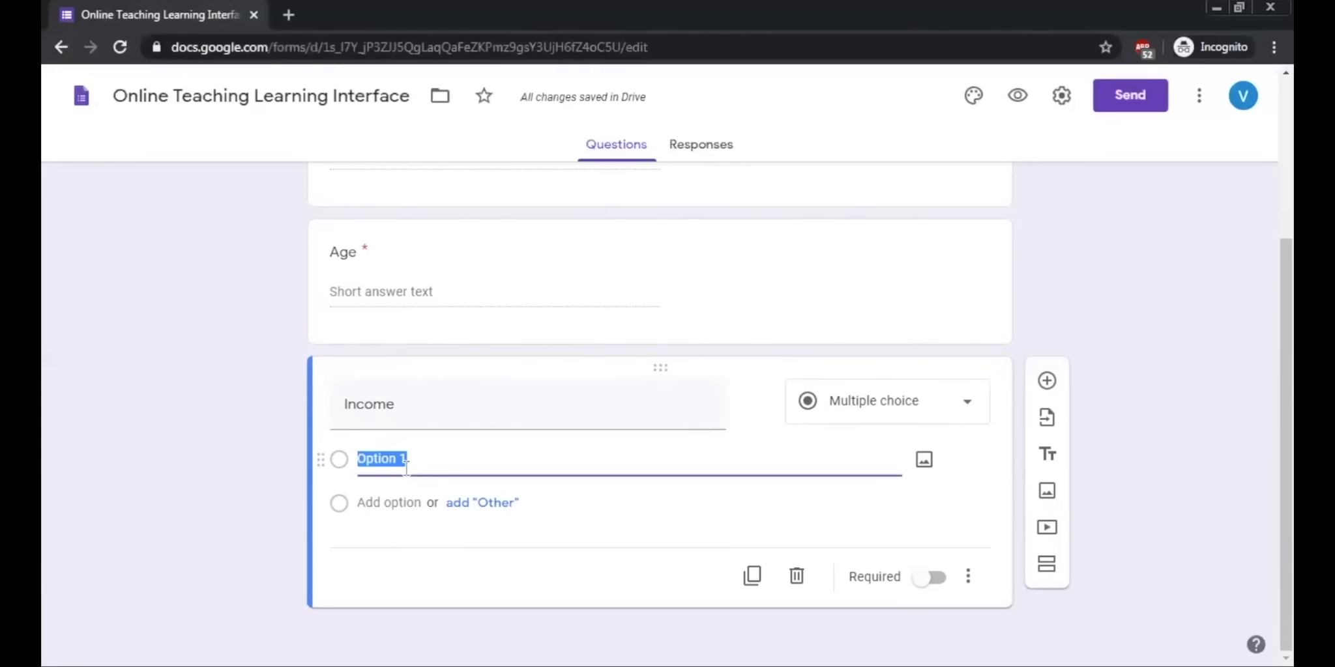
{"action": "type", "text": "Less than Rs 500000"}
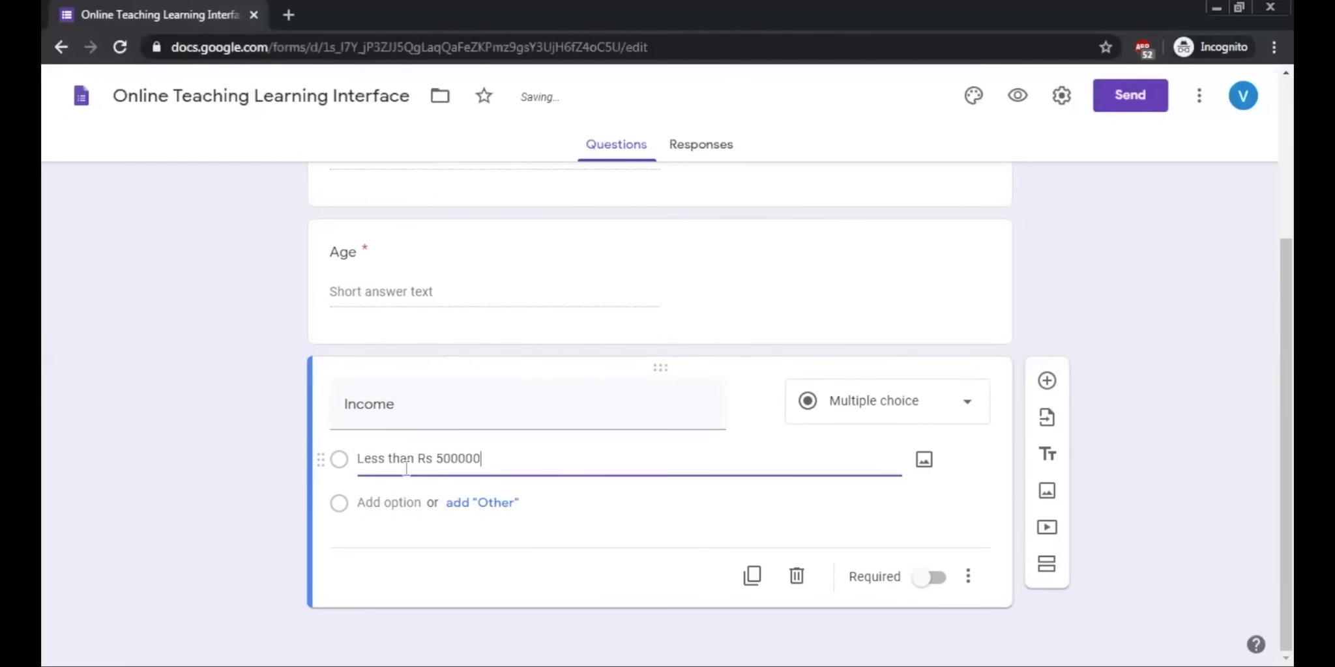
{"action": "left_click", "coordinate": [375, 503]}
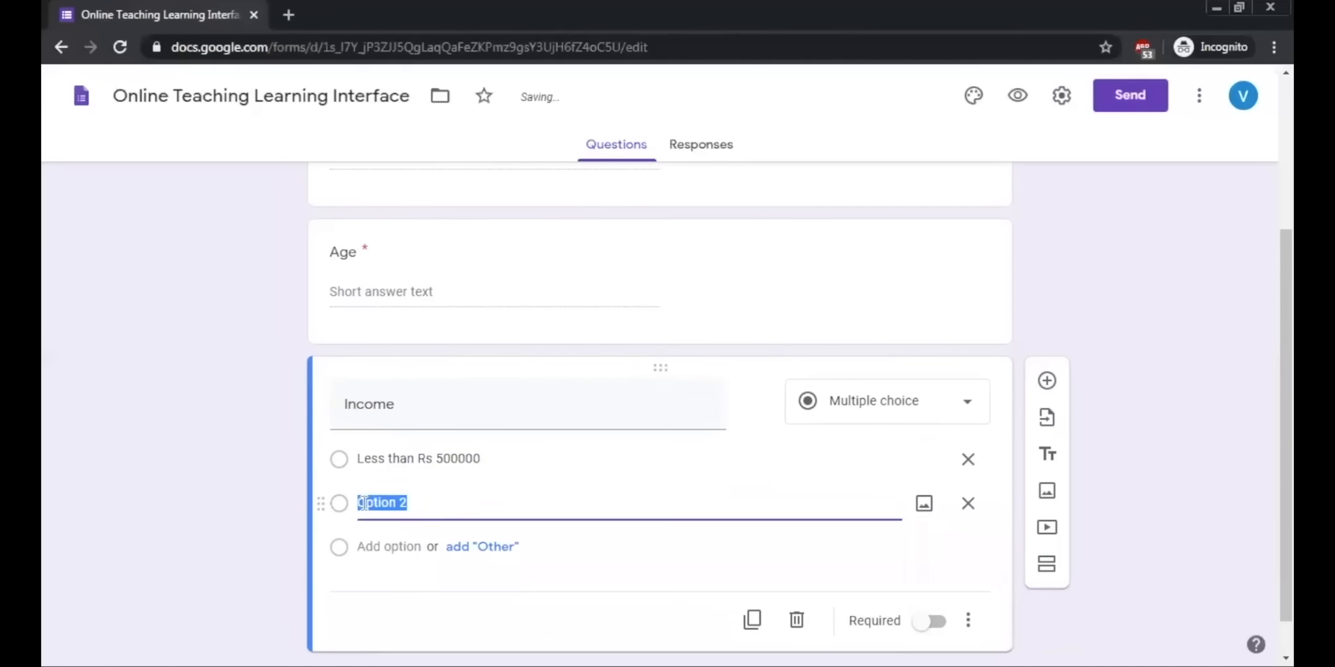
{"action": "type", "text": "500000-100000"}
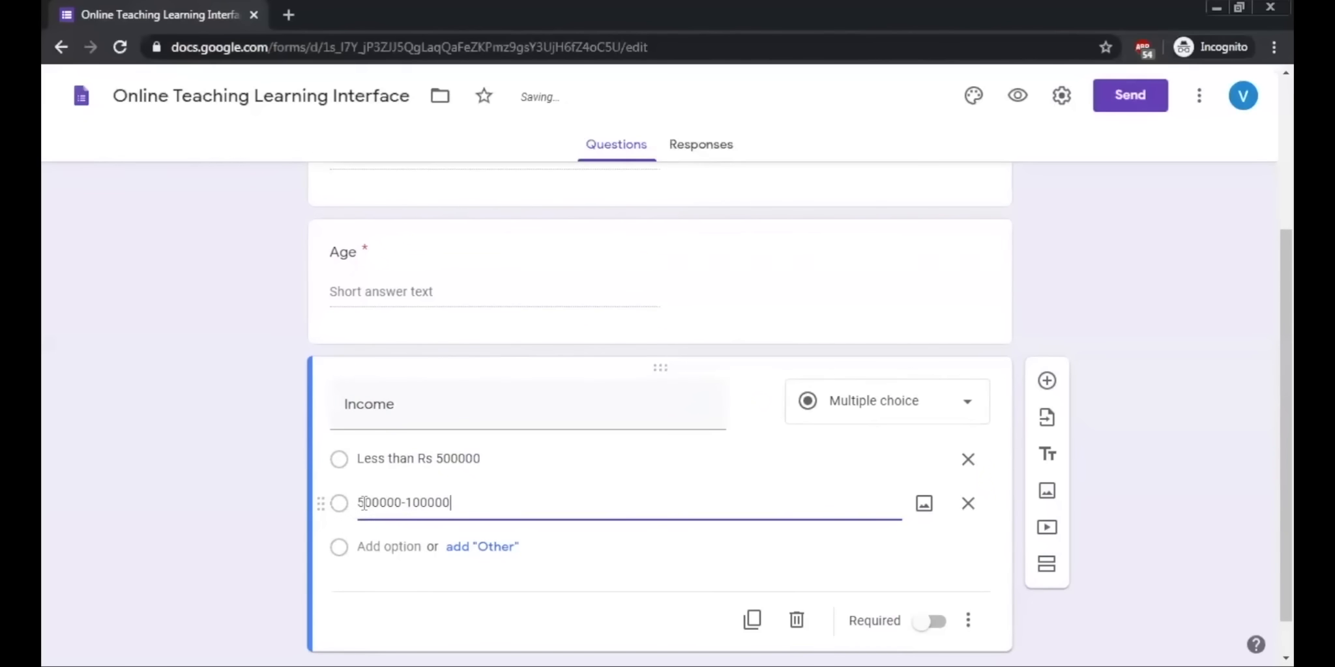
{"action": "left_click", "coordinate": [363, 546]}
{"action": "type", "text": "Abo"}
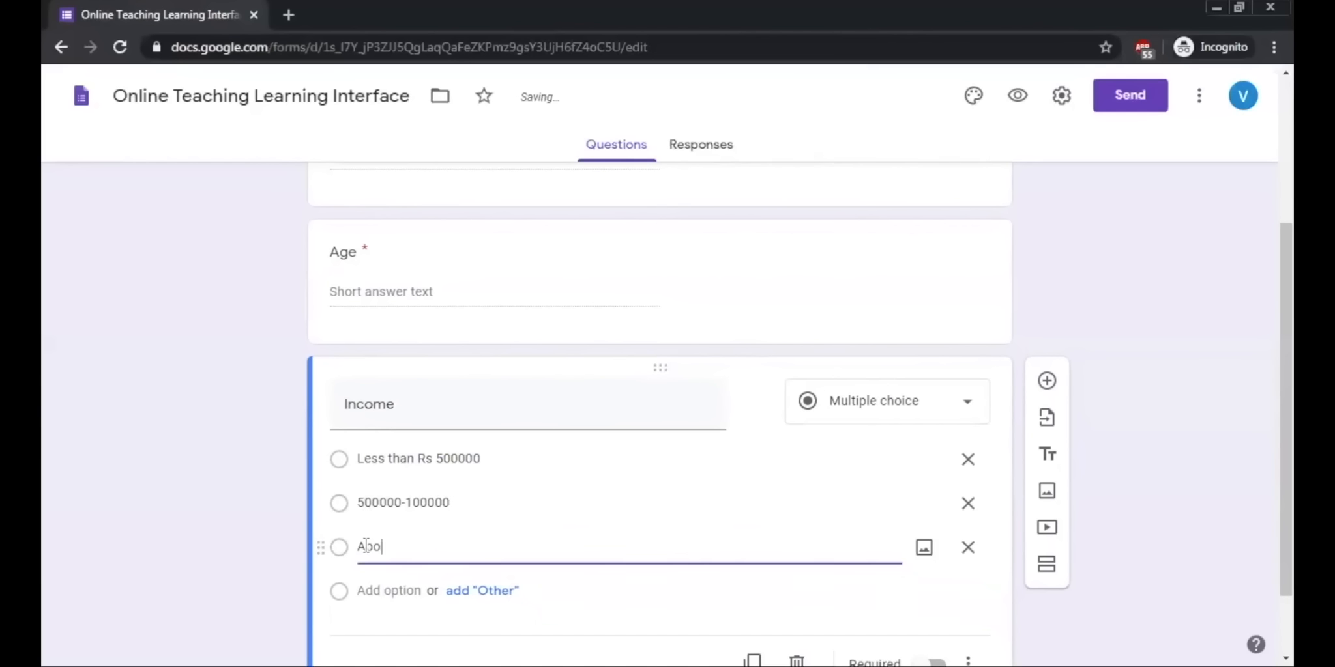
{"action": "type", "text": "ive 1000000"}
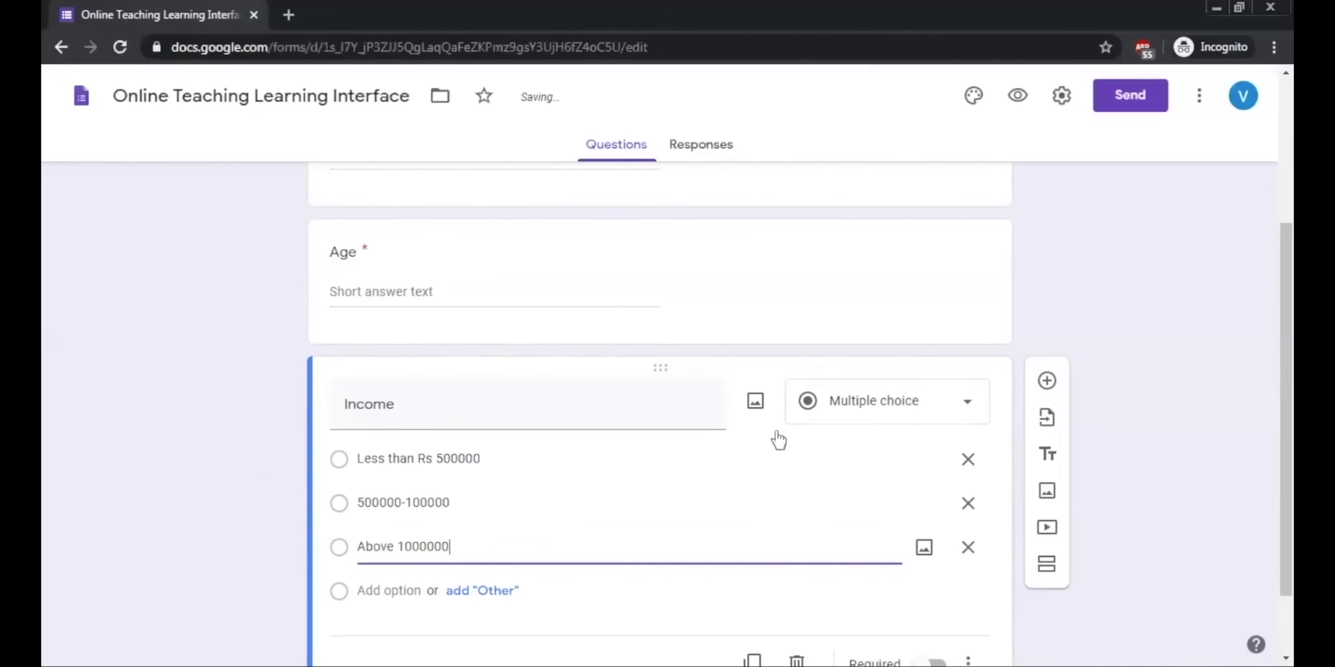
Step: Add a question titled "Occupation" below the Income question and set its answer type to Checkboxes
{"action": "left_click_drag", "start_coordinate": [1286, 371], "coordinate": [1286, 394]}
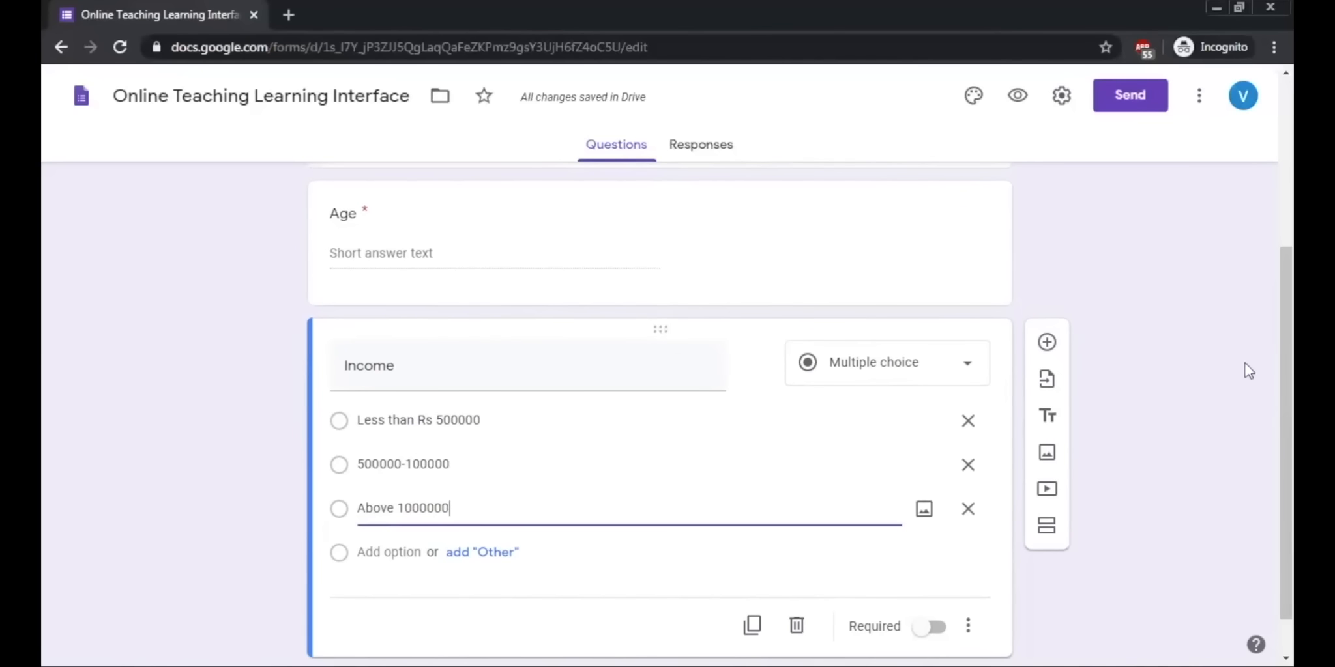
{"action": "scroll", "coordinate": [1248, 370], "scroll_direction": "down", "scroll_amount": 1}
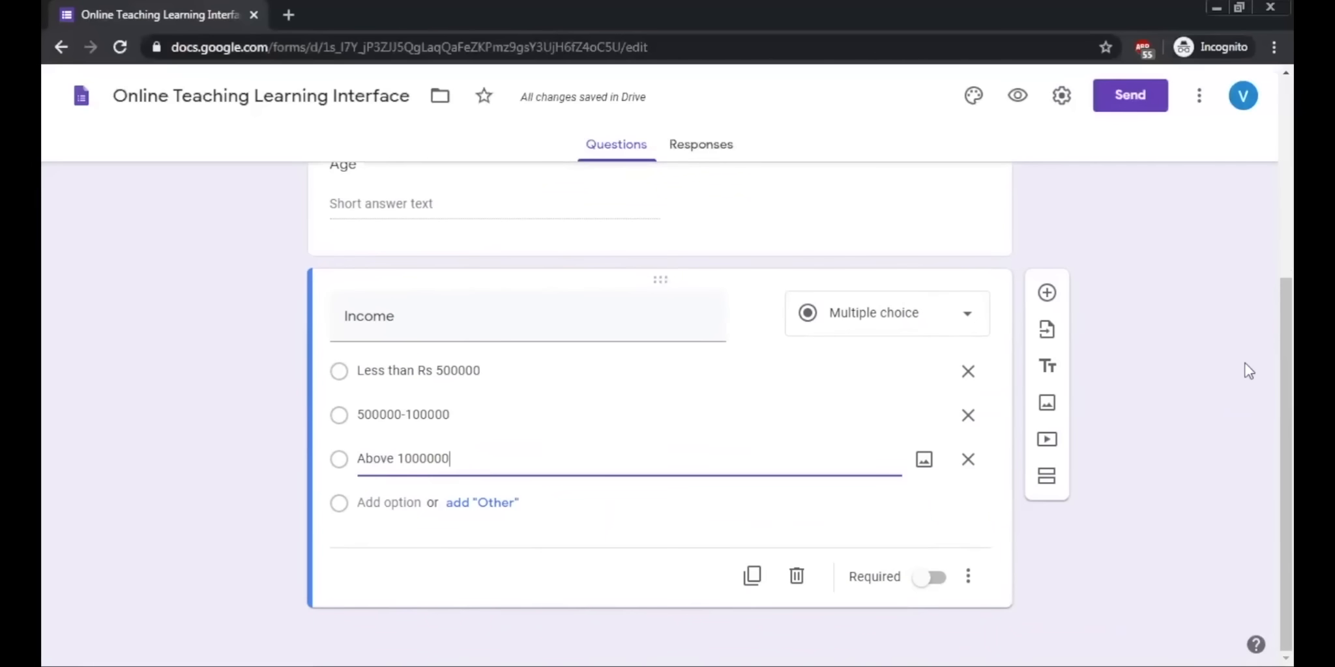
{"action": "left_click", "coordinate": [1047, 294]}
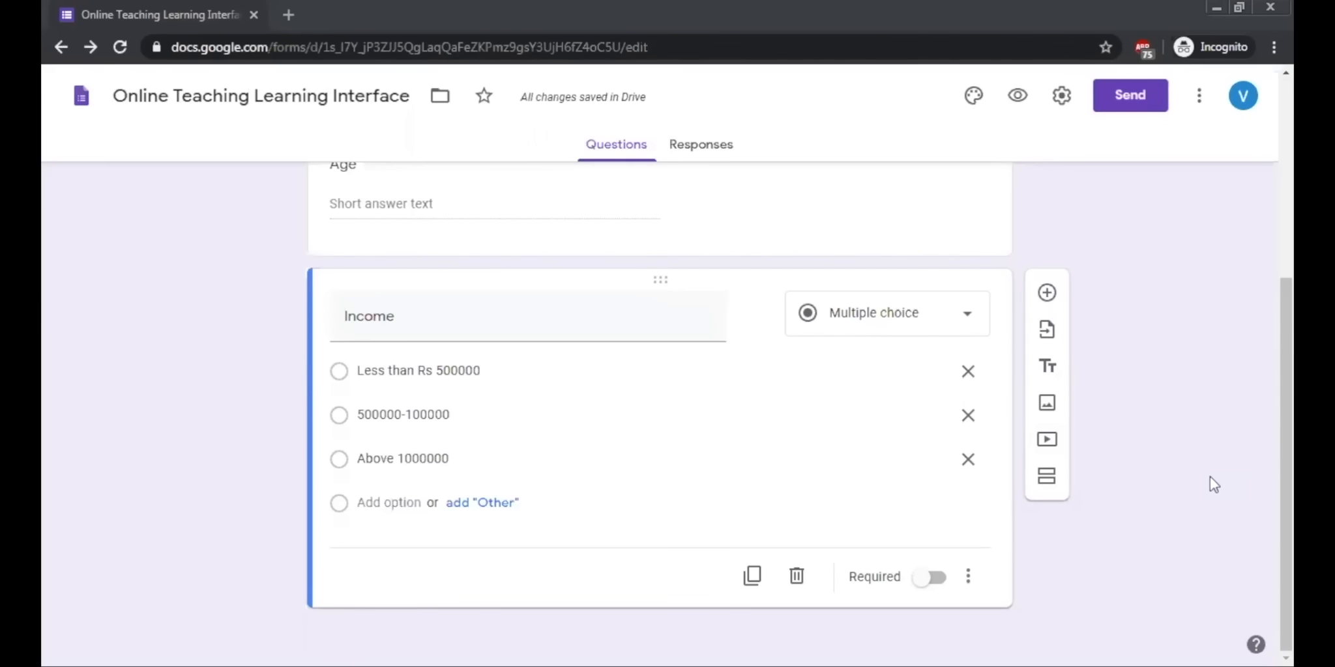
{"action": "left_click", "coordinate": [1047, 293]}
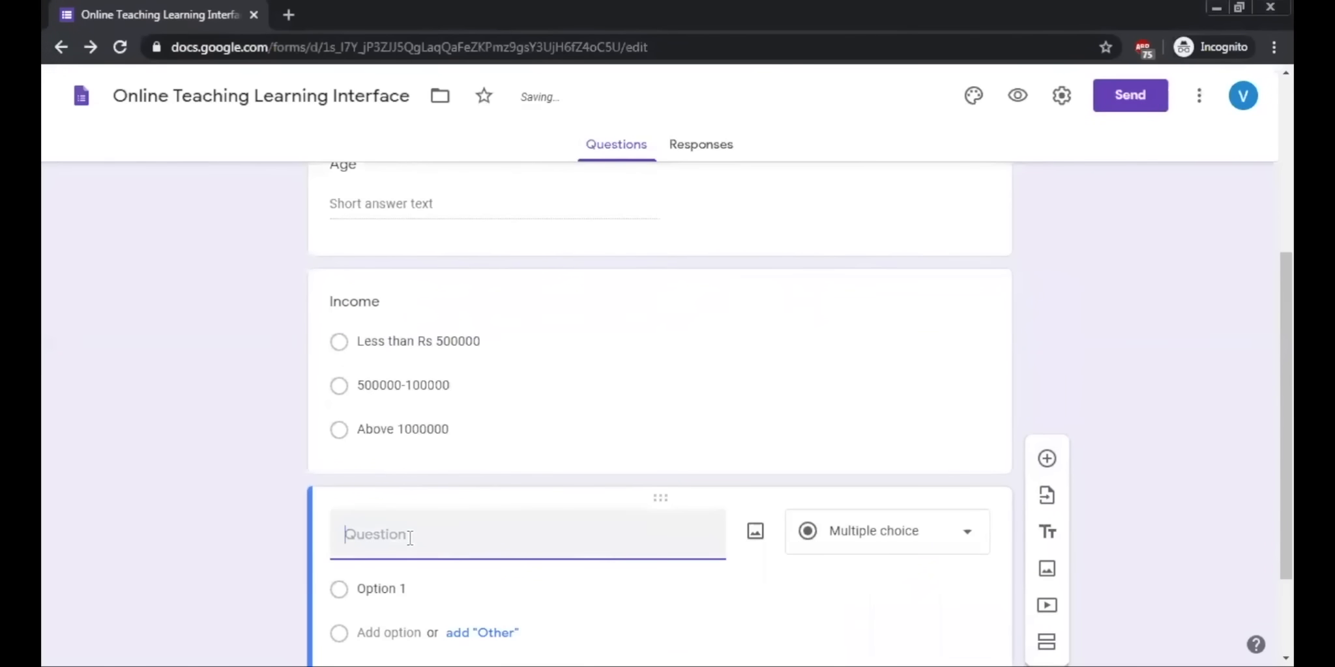
{"action": "type", "text": "Occupation"}
{"action": "left_click", "coordinate": [911, 553]}
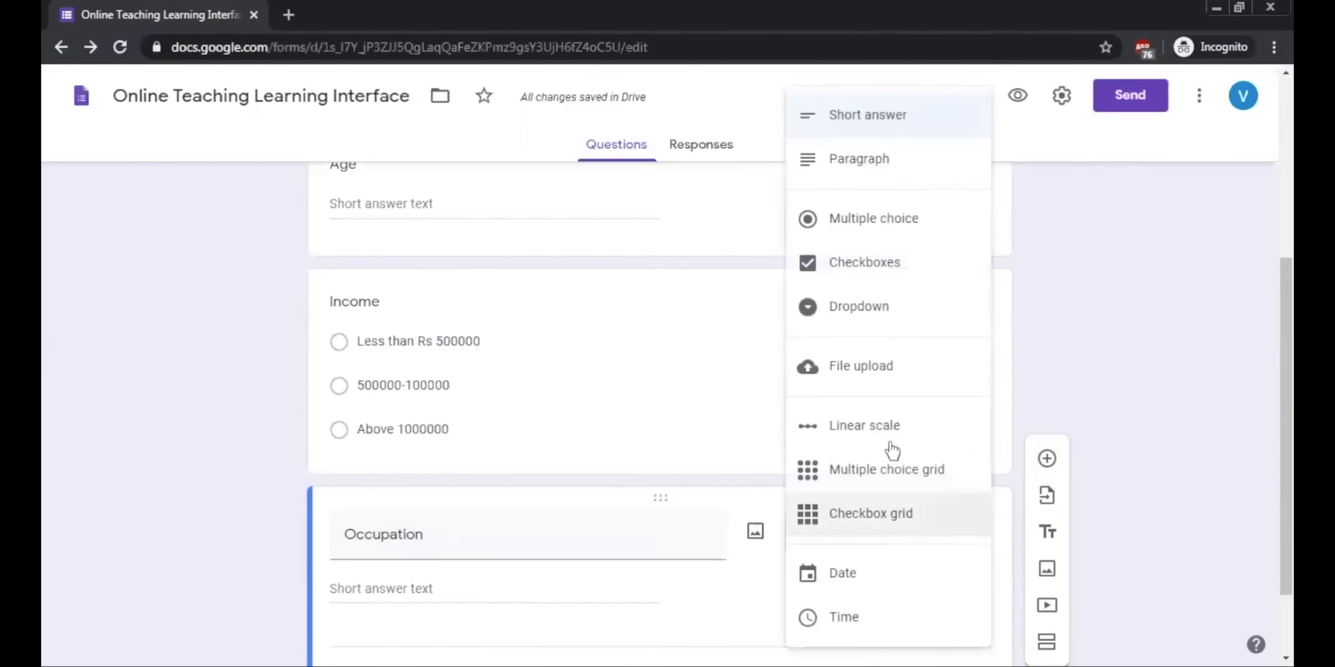
{"action": "left_click", "coordinate": [884, 265]}
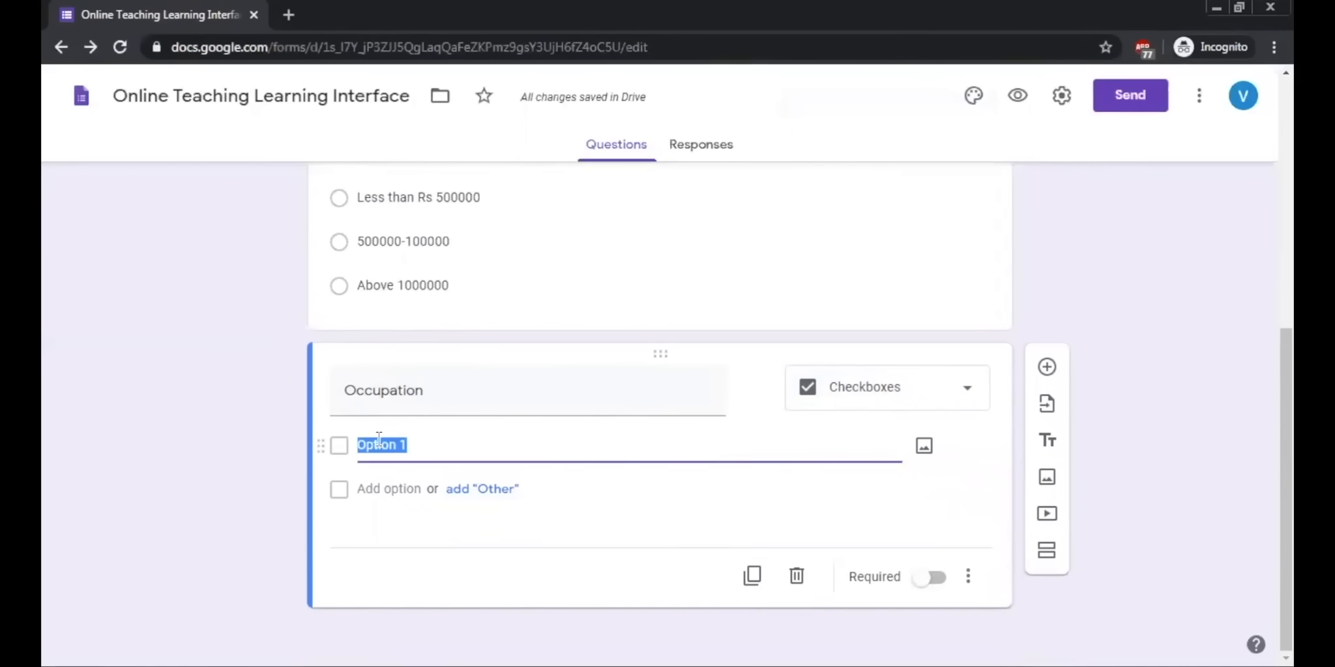
Step: Enter "Professor" and "Online Educators" as the Occupation question's checkbox options
{"action": "type", "text": "Professor"}
{"action": "left_click", "coordinate": [389, 489]}
{"action": "type", "text": "O"}
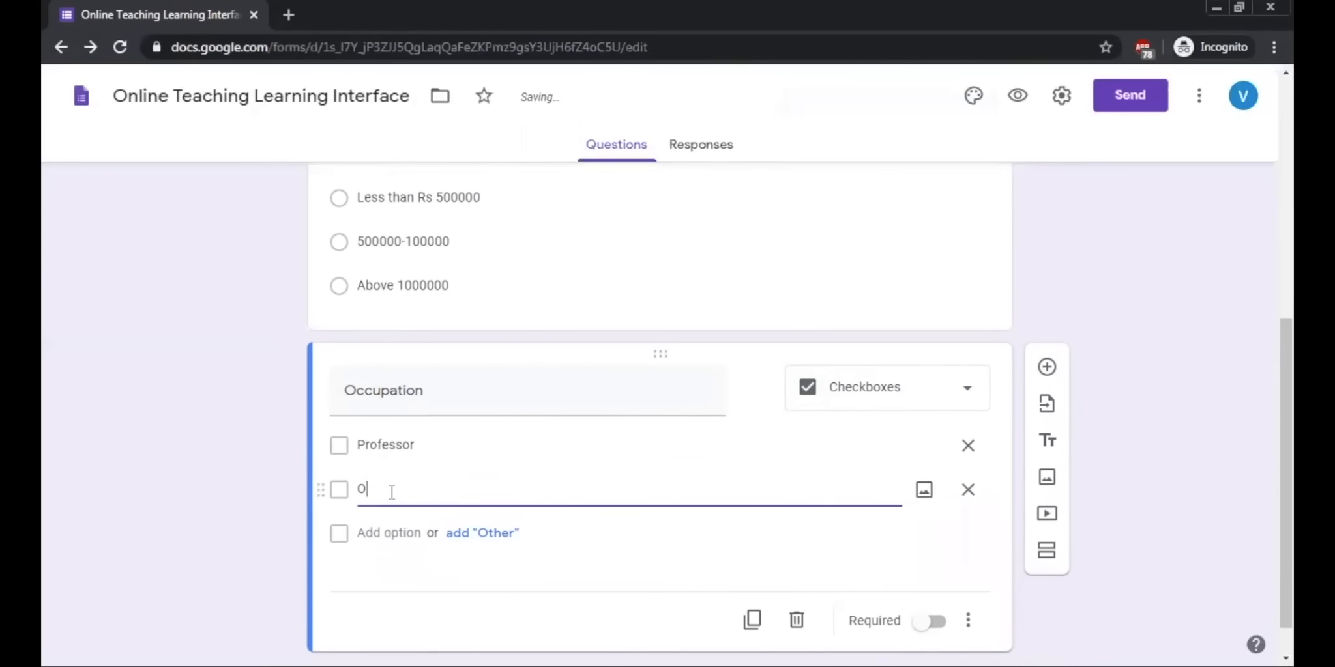
{"action": "type", "text": "nline Educators"}
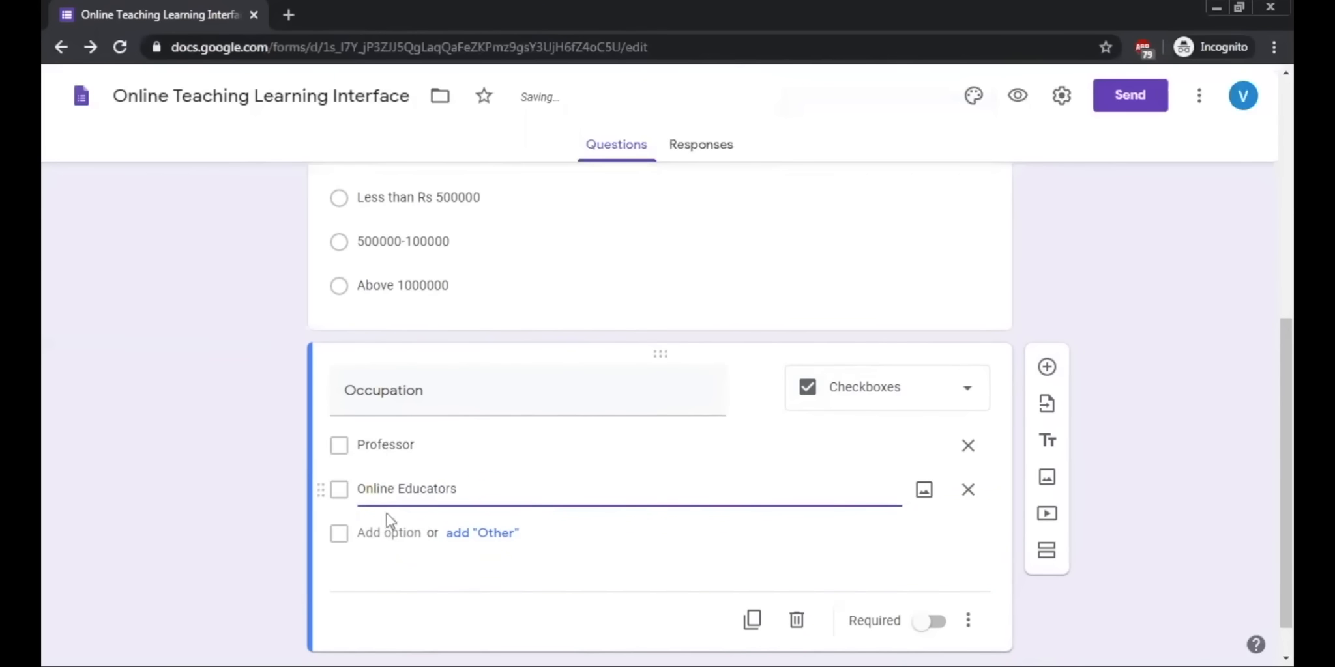
{"action": "left_click", "coordinate": [380, 533]}
{"action": "type", "text": "Both"}
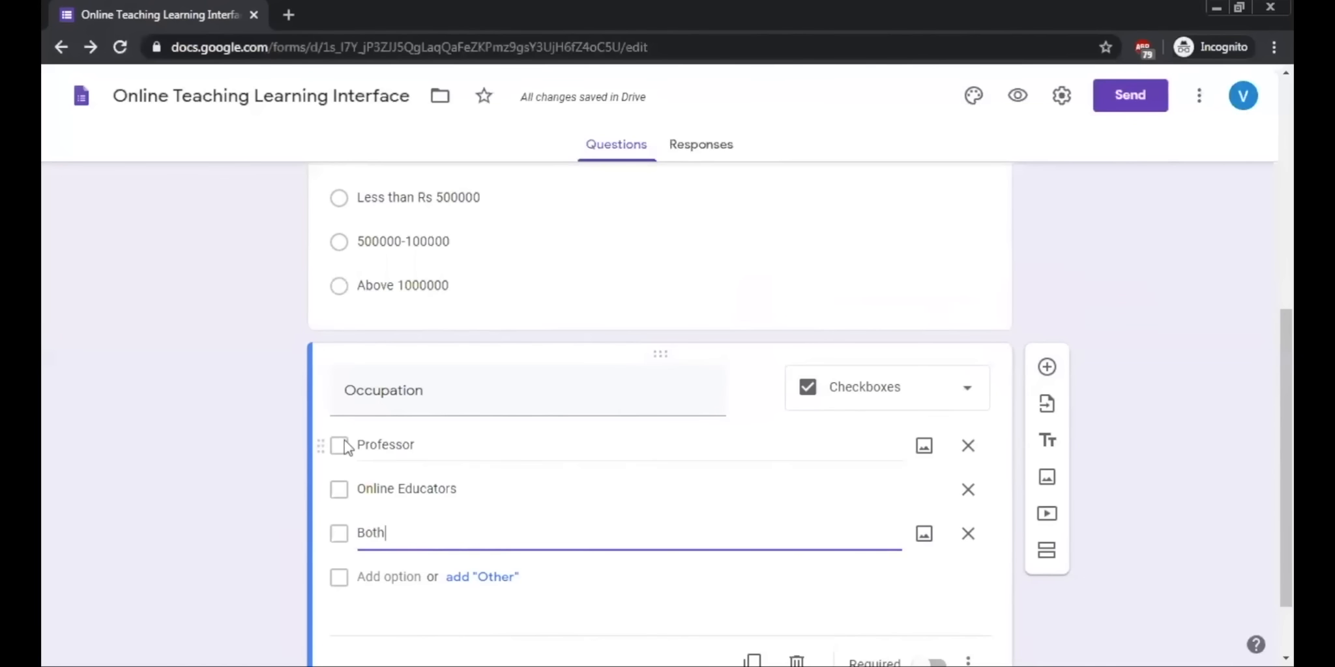
{"action": "left_click_drag", "start_coordinate": [390, 545], "coordinate": [352, 548]}
{"action": "key", "text": "BackSpace"}
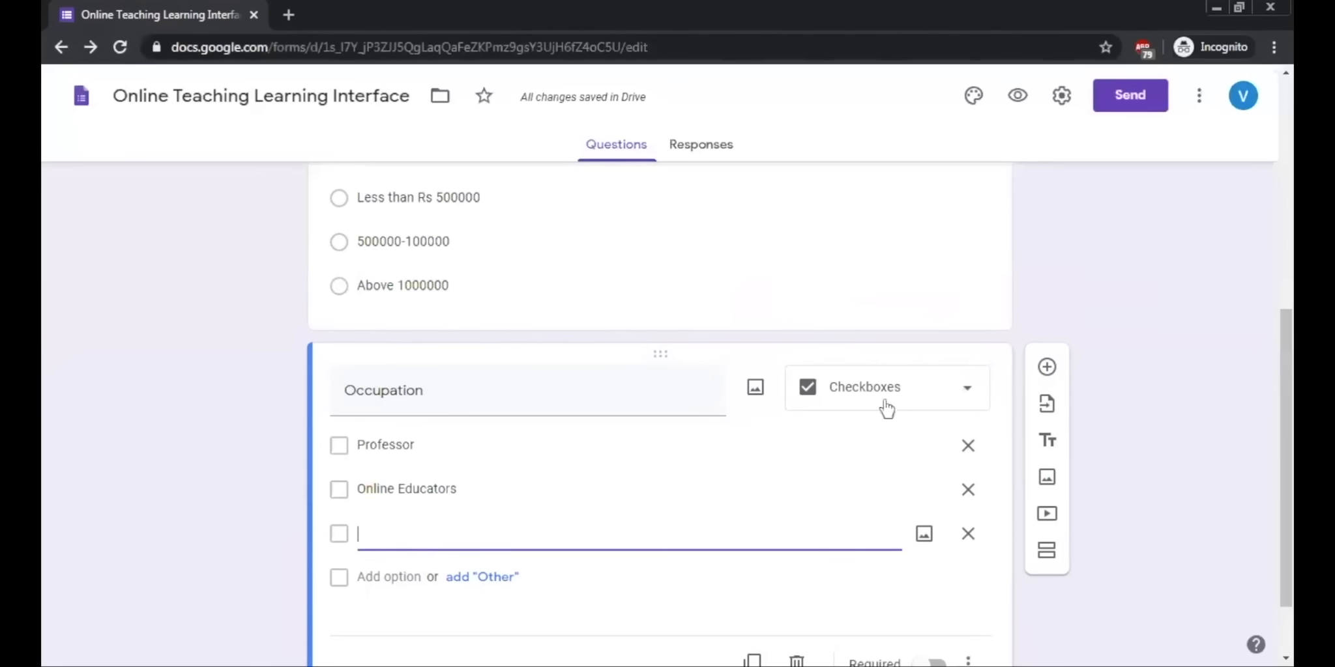
{"action": "left_click", "coordinate": [967, 536]}
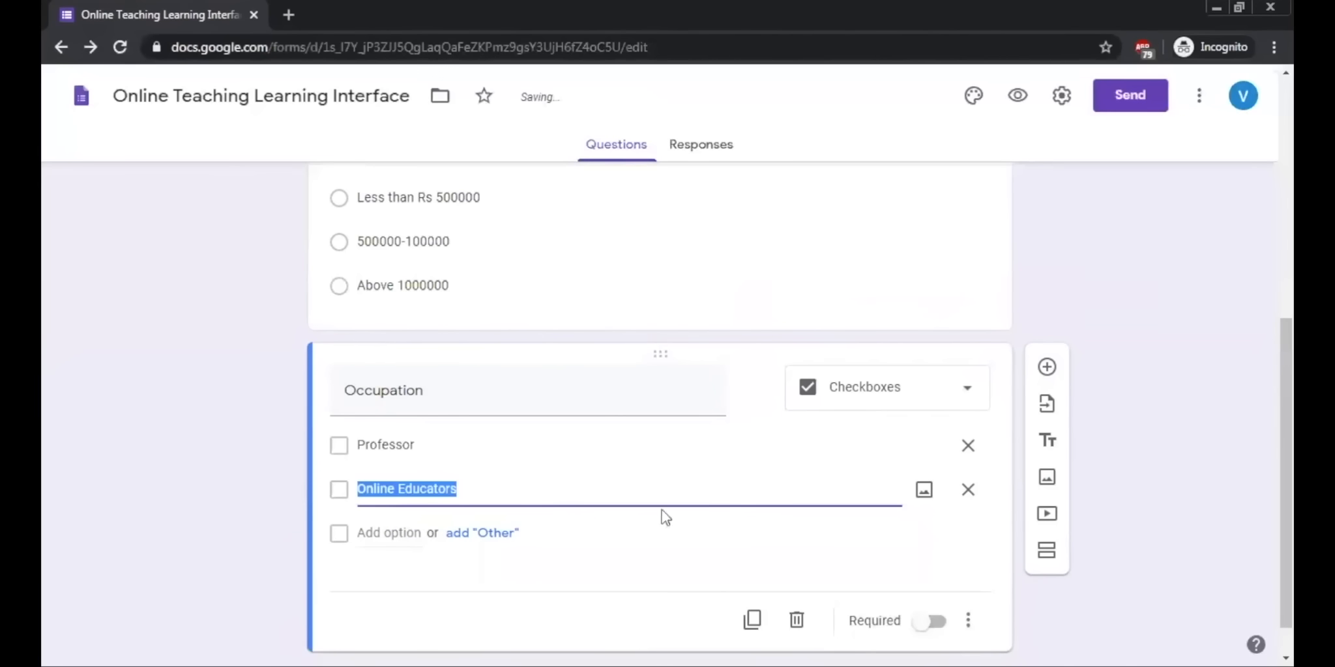
{"action": "left_click", "coordinate": [502, 486]}
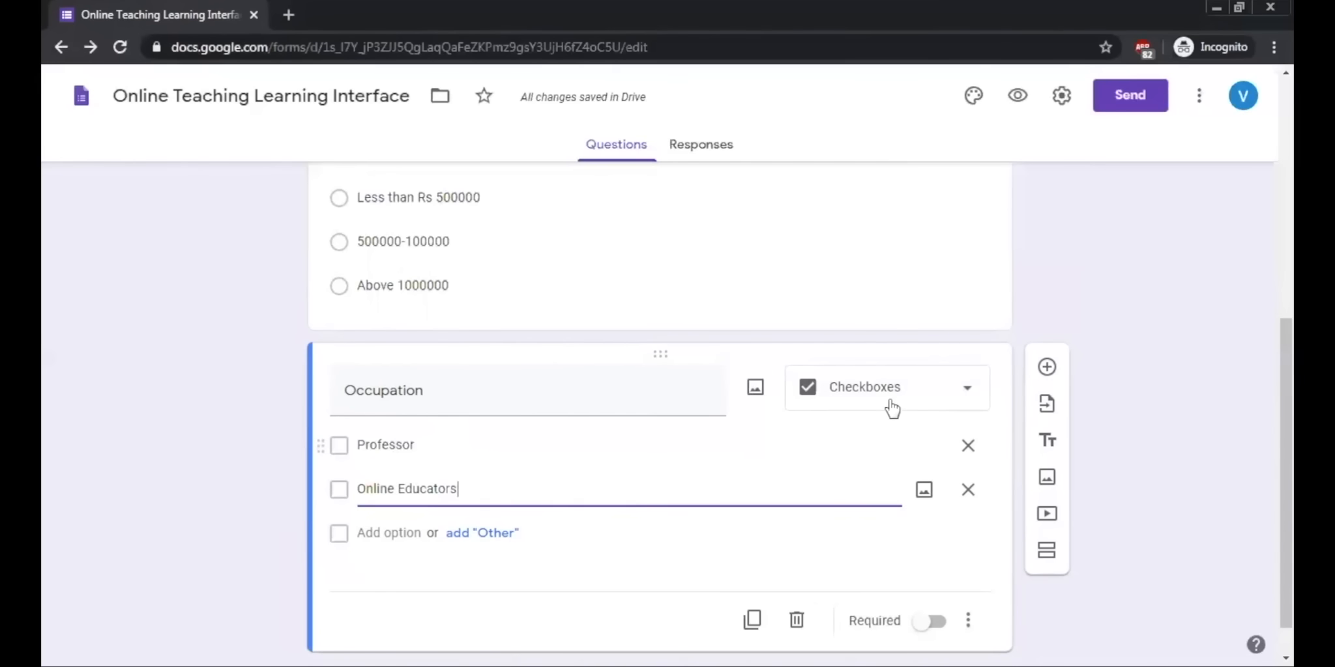
Step: Add a new section after the Occupation question and title it "Behaviour"
{"action": "scroll", "coordinate": [652, 519], "scroll_direction": "down", "scroll_amount": 1}
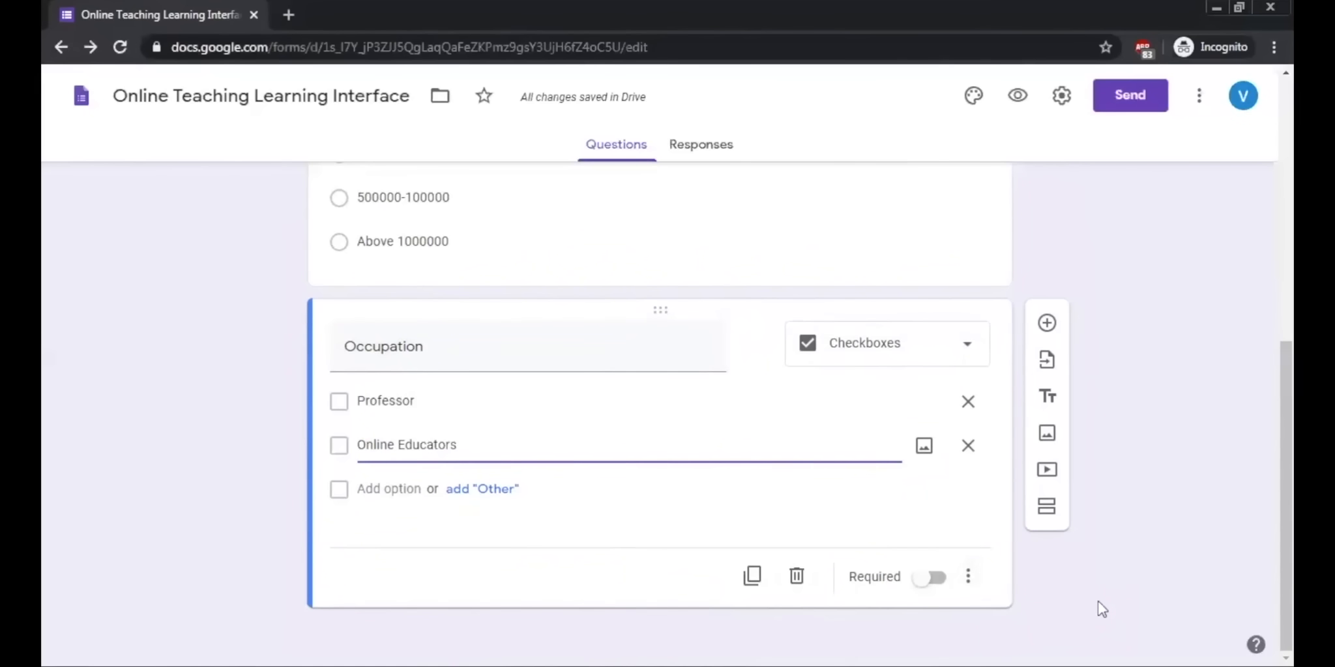
{"action": "scroll", "coordinate": [1101, 587], "scroll_direction": "up", "scroll_amount": 5}
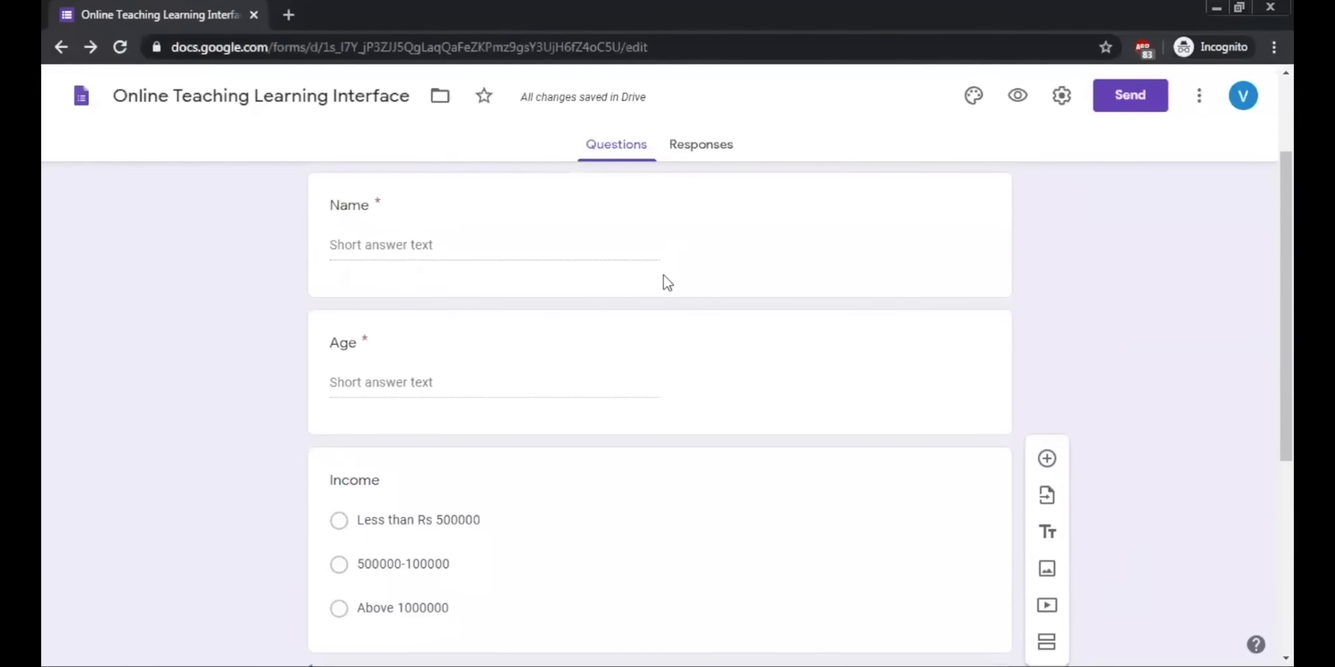
{"action": "scroll", "coordinate": [666, 323], "scroll_direction": "down", "scroll_amount": 5}
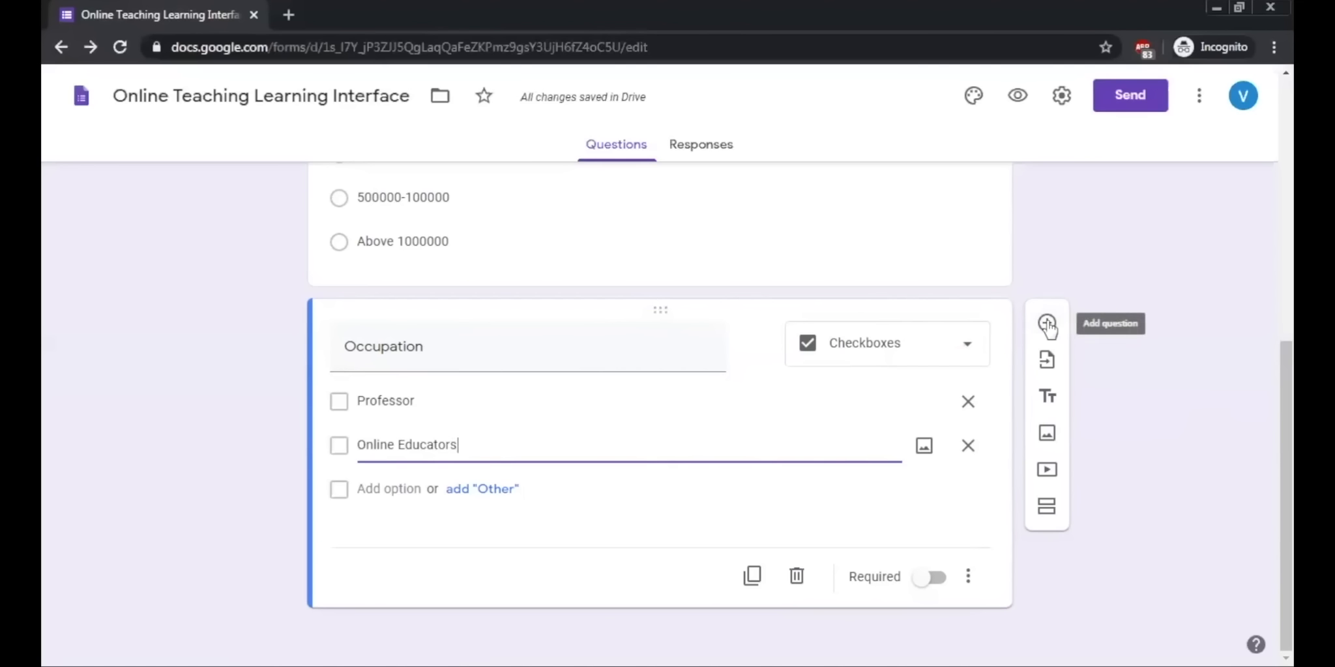
{"action": "left_click", "coordinate": [1046, 507]}
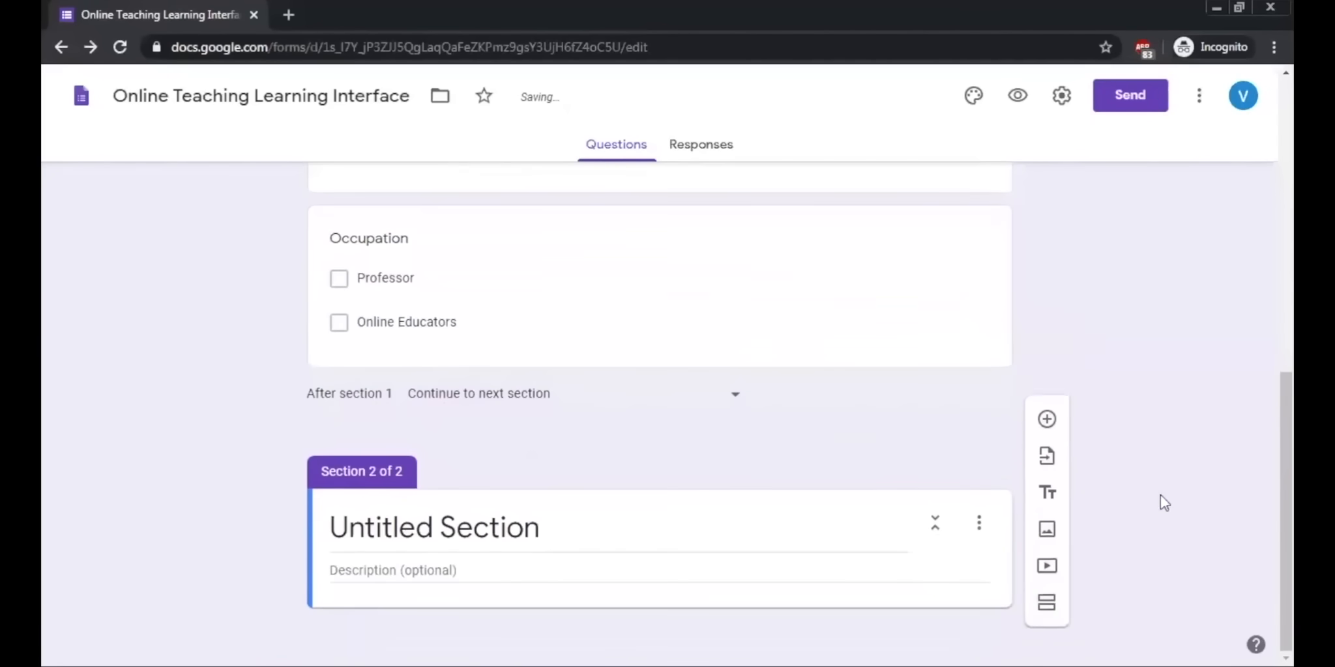
{"action": "left_click", "coordinate": [795, 545]}
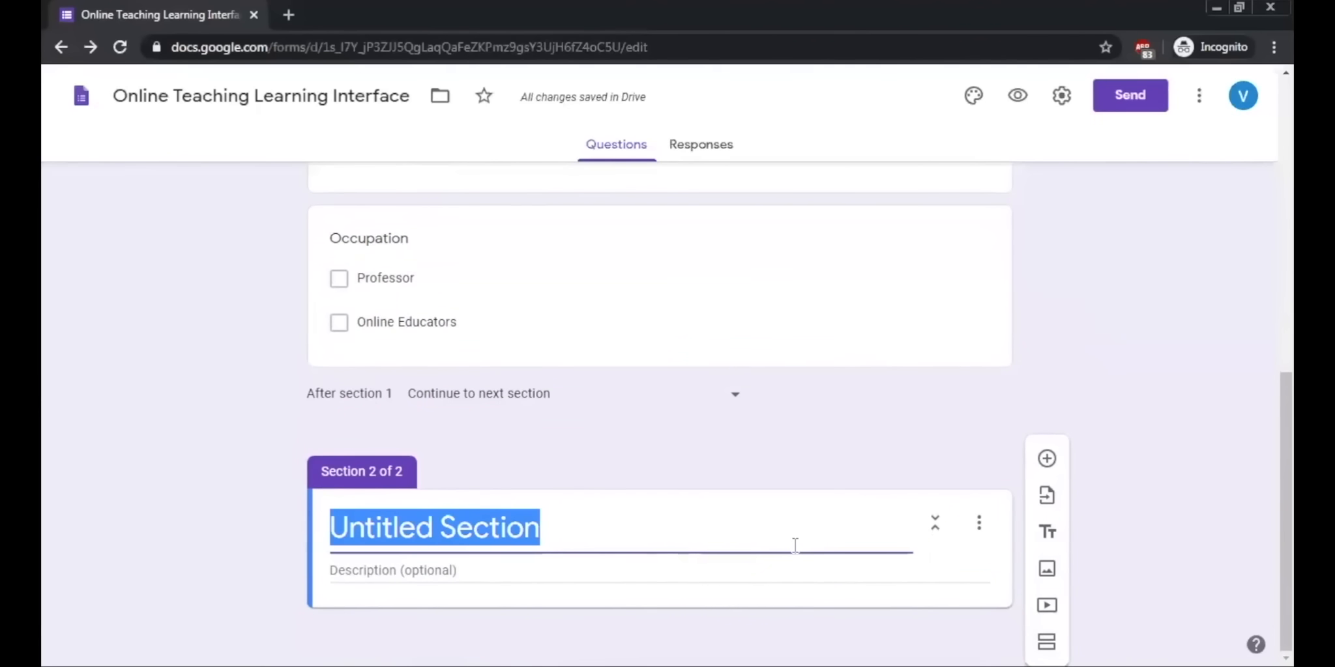
{"action": "type", "text": "Behaviour"}
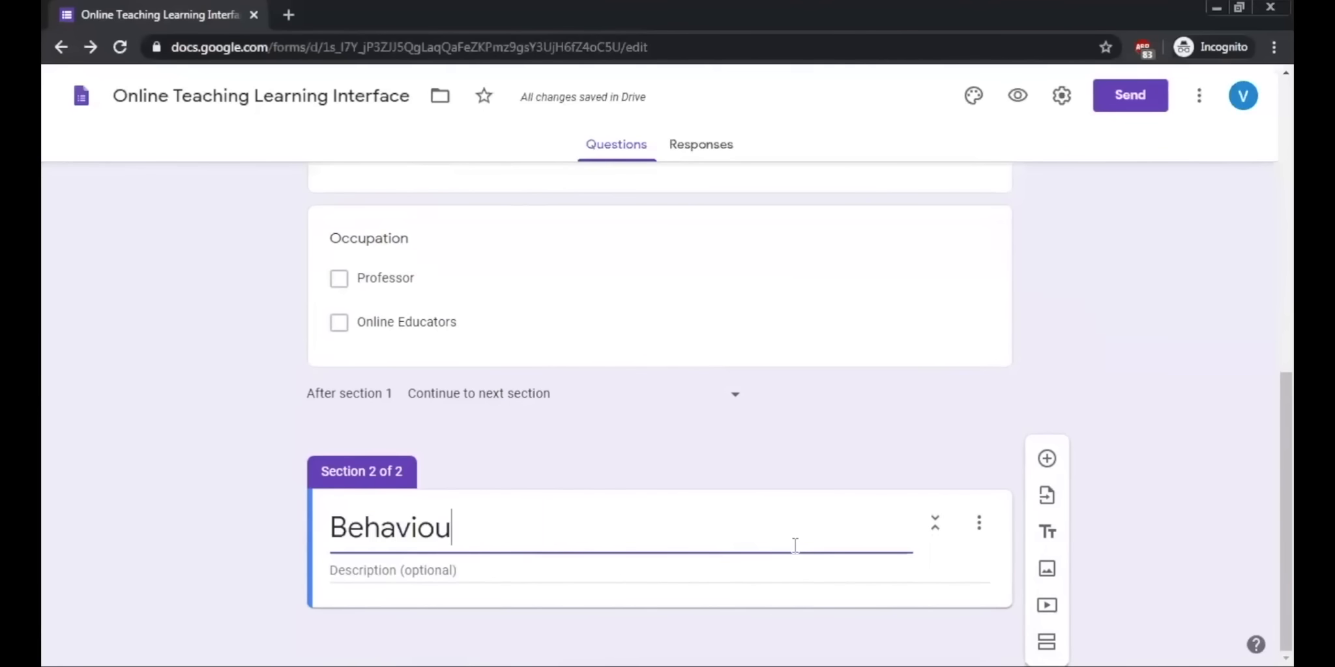
{"action": "left_click", "coordinate": [1180, 533]}
Step: Add a multiple-choice question titled "What kind of learning tools you use to spread information among your students" to the Behaviour section
{"action": "scroll", "coordinate": [1180, 534], "scroll_direction": "up", "scroll_amount": 10}
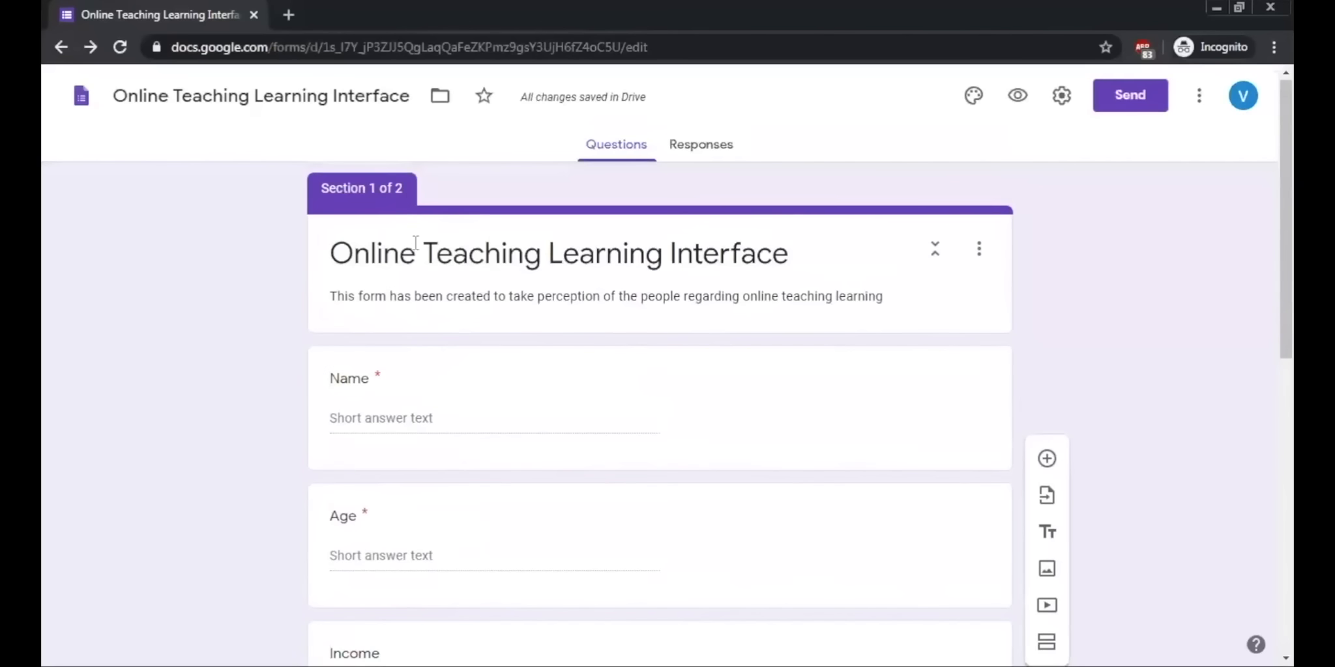
{"action": "scroll", "coordinate": [513, 363], "scroll_direction": "down", "scroll_amount": 10}
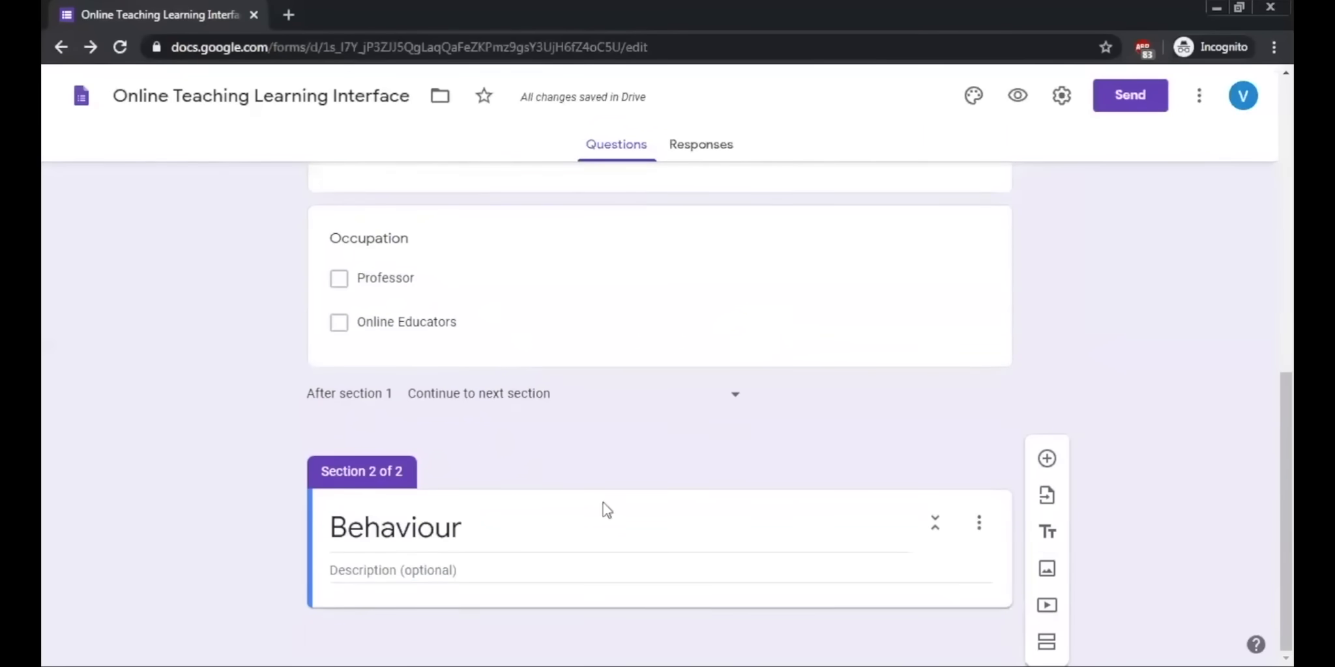
{"action": "left_click", "coordinate": [1047, 459]}
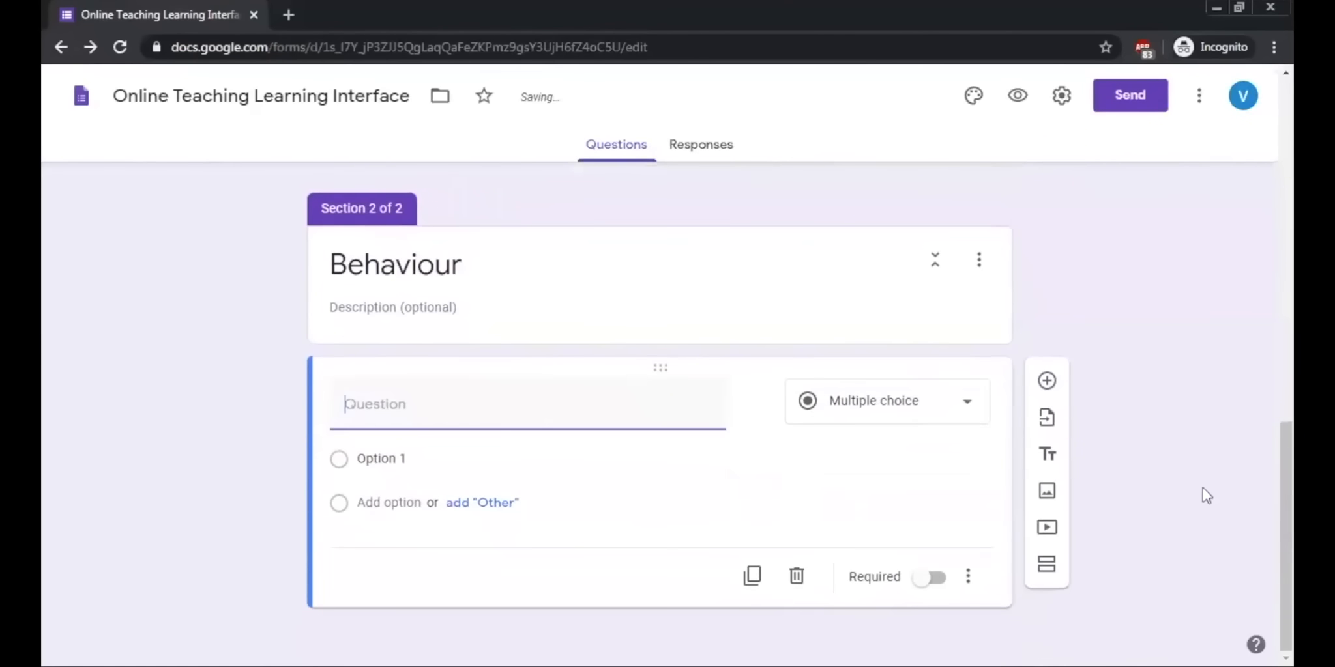
{"action": "type", "text": "Wha"}
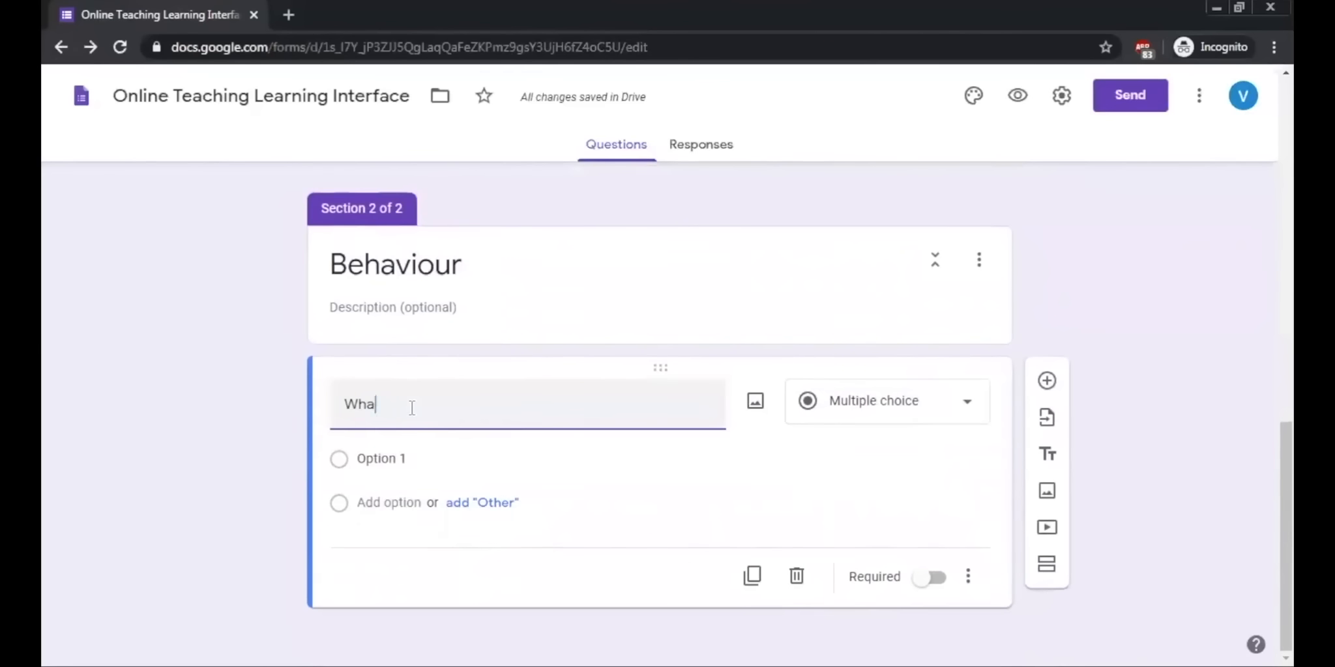
{"action": "type", "text": "t kind of learni"}
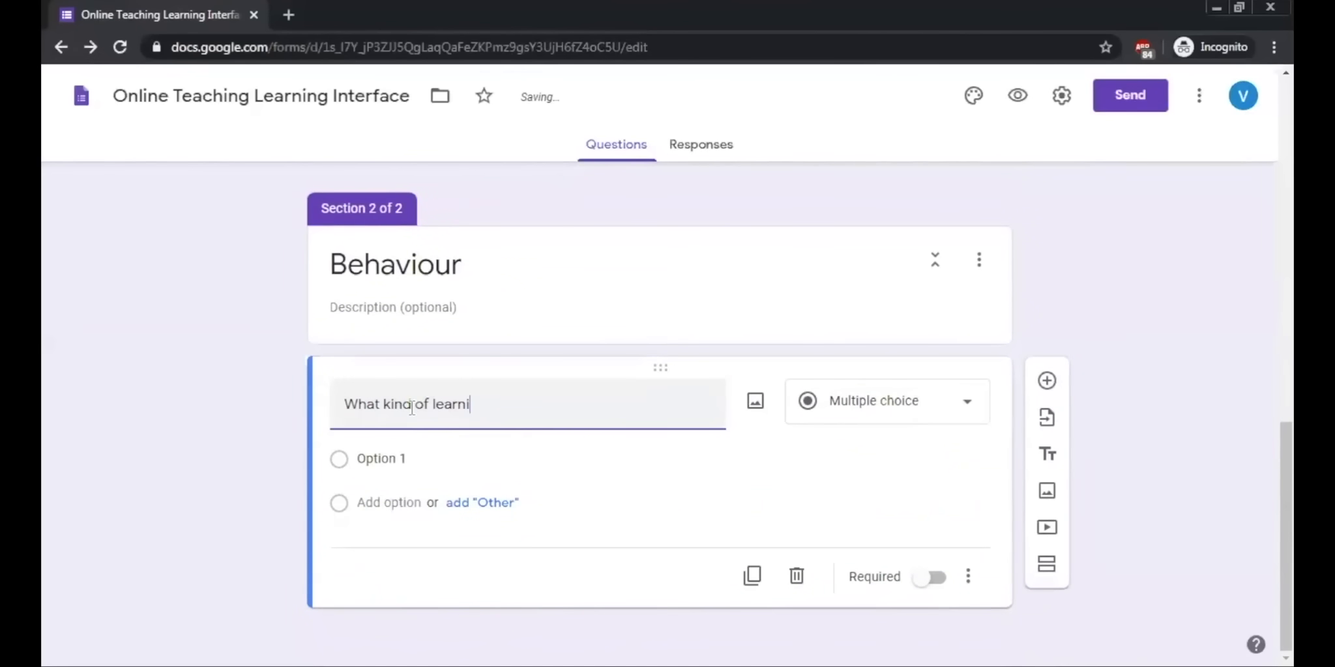
{"action": "type", "text": "ng tools you use to"}
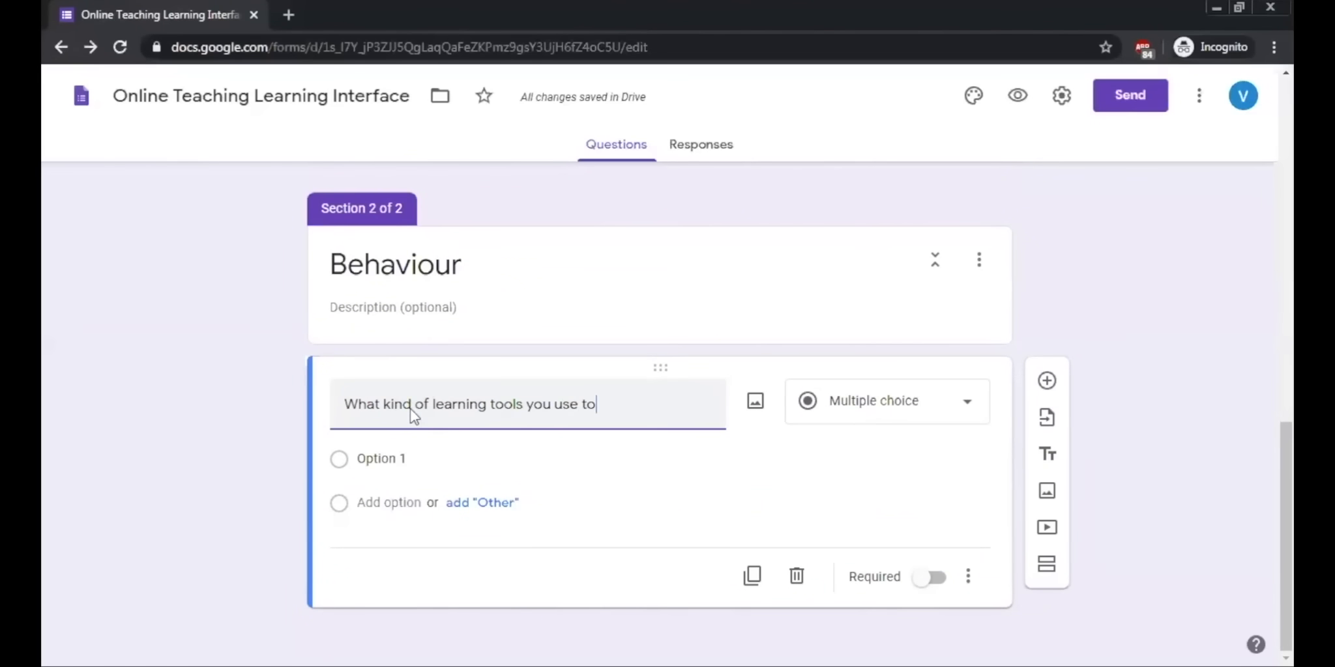
{"action": "type", "text": " spread in"}
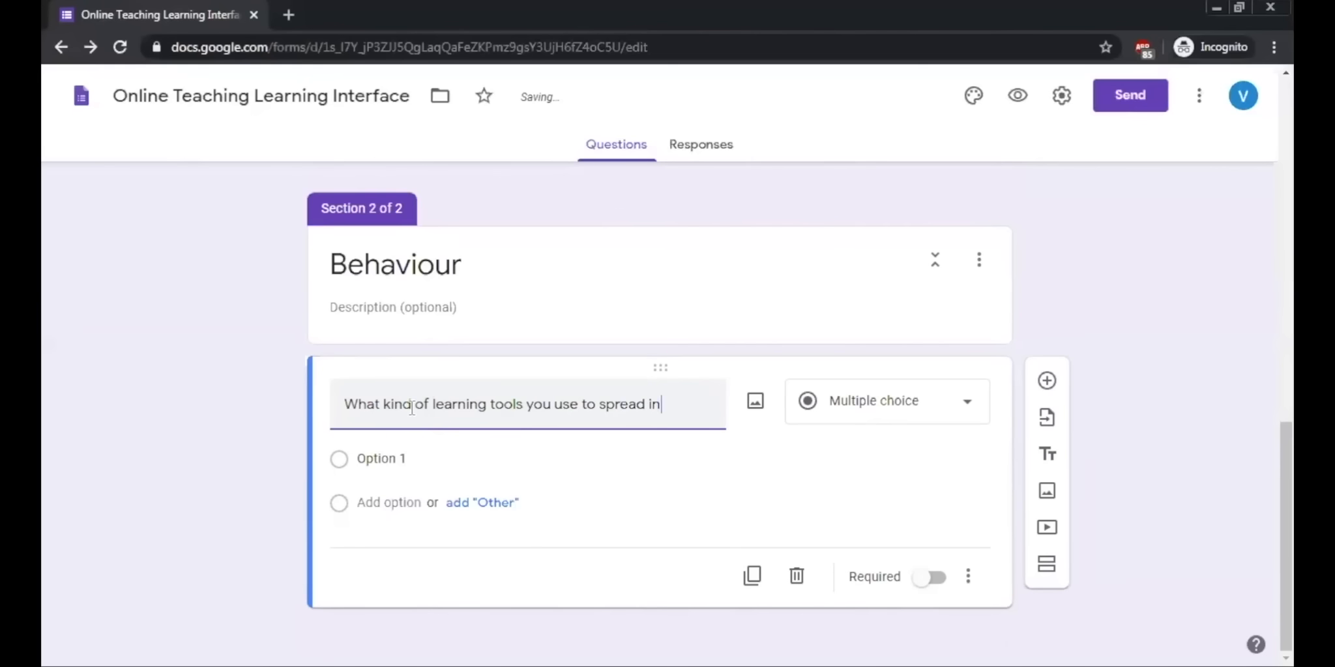
{"action": "type", "text": "formation among your students"}
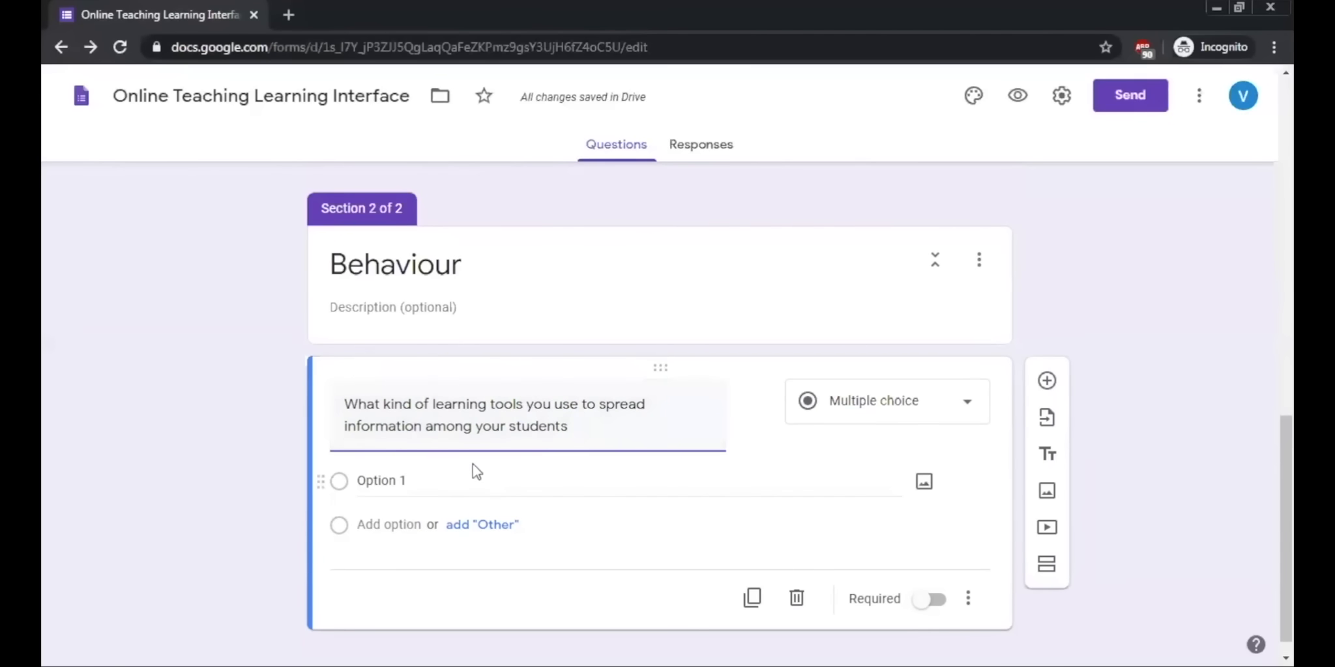
Step: Enter "Videoconferencing" and "Webinars" as the first two options of the learning-tools question in the Behaviour section
{"action": "scroll", "coordinate": [476, 471], "scroll_direction": "down", "scroll_amount": 1}
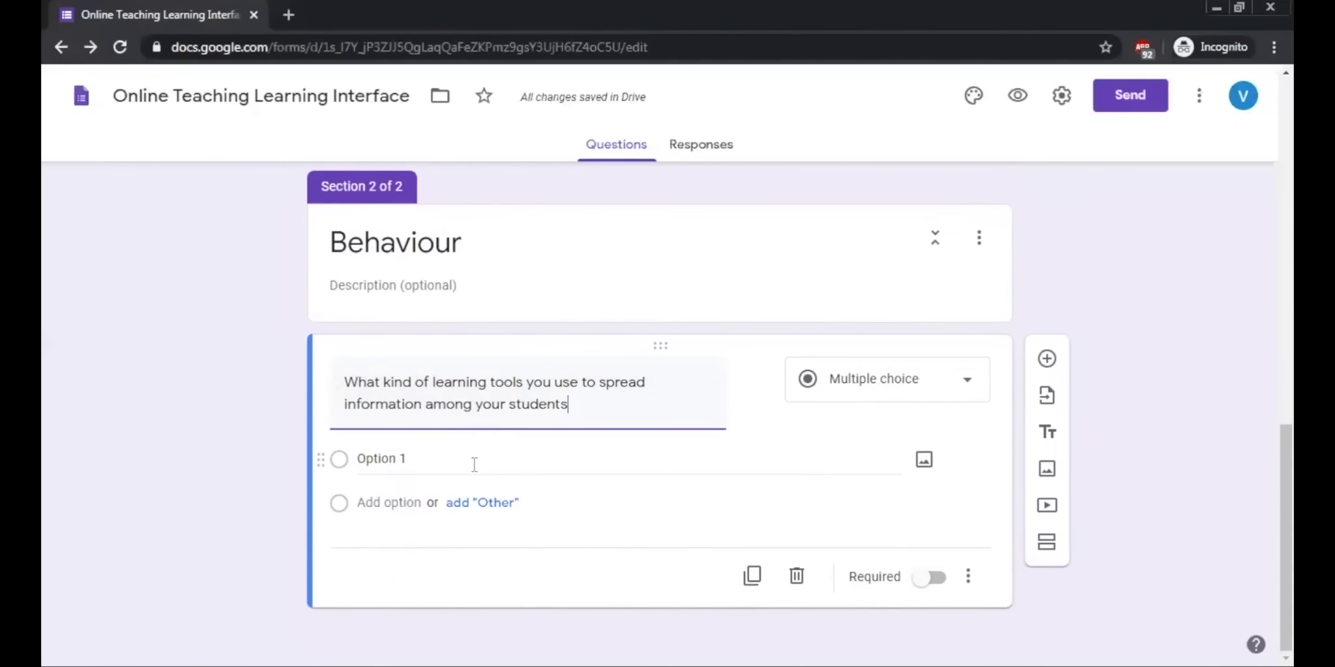
{"action": "left_click", "coordinate": [475, 465]}
{"action": "type", "text": "V"}
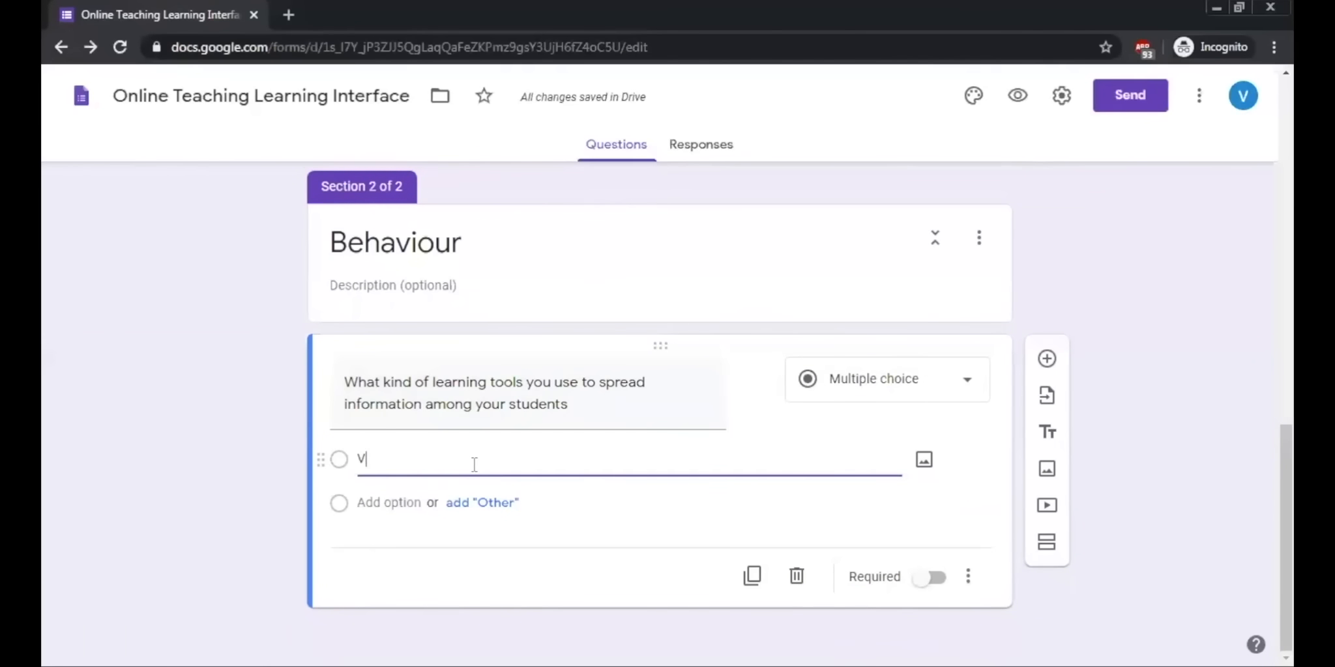
{"action": "type", "text": "ideoconferencing"}
{"action": "left_click", "coordinate": [390, 503]}
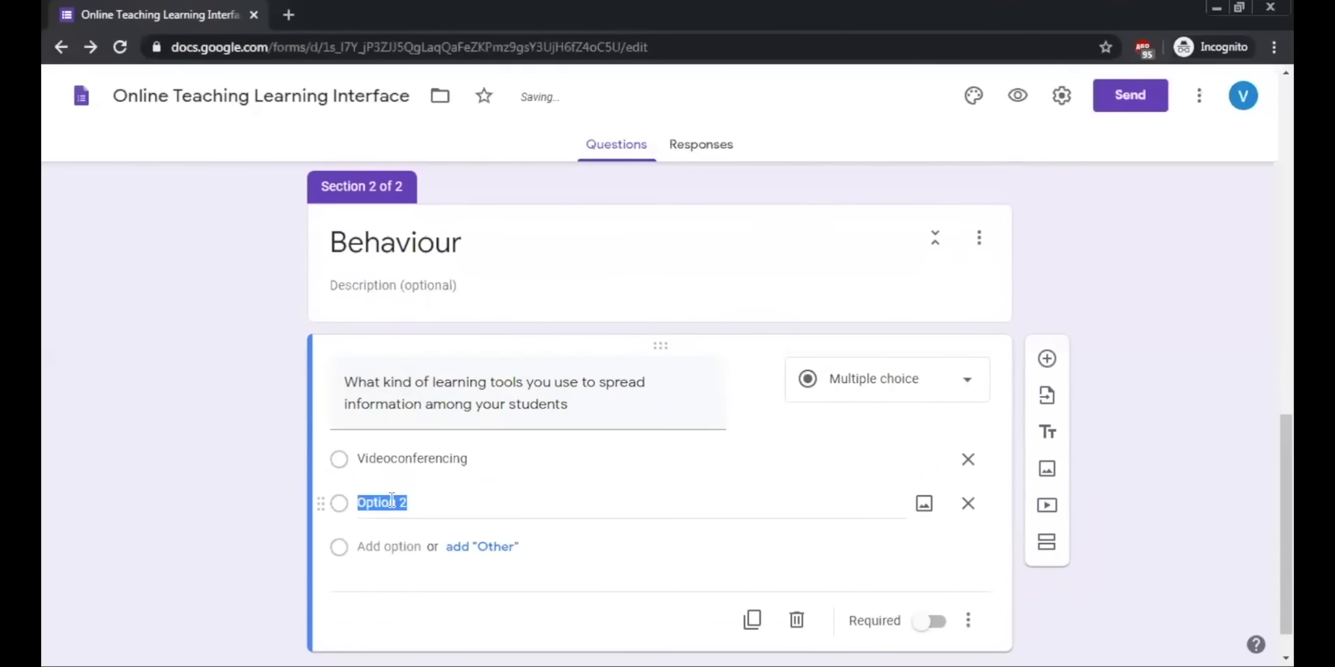
{"action": "type", "text": "Webinars"}
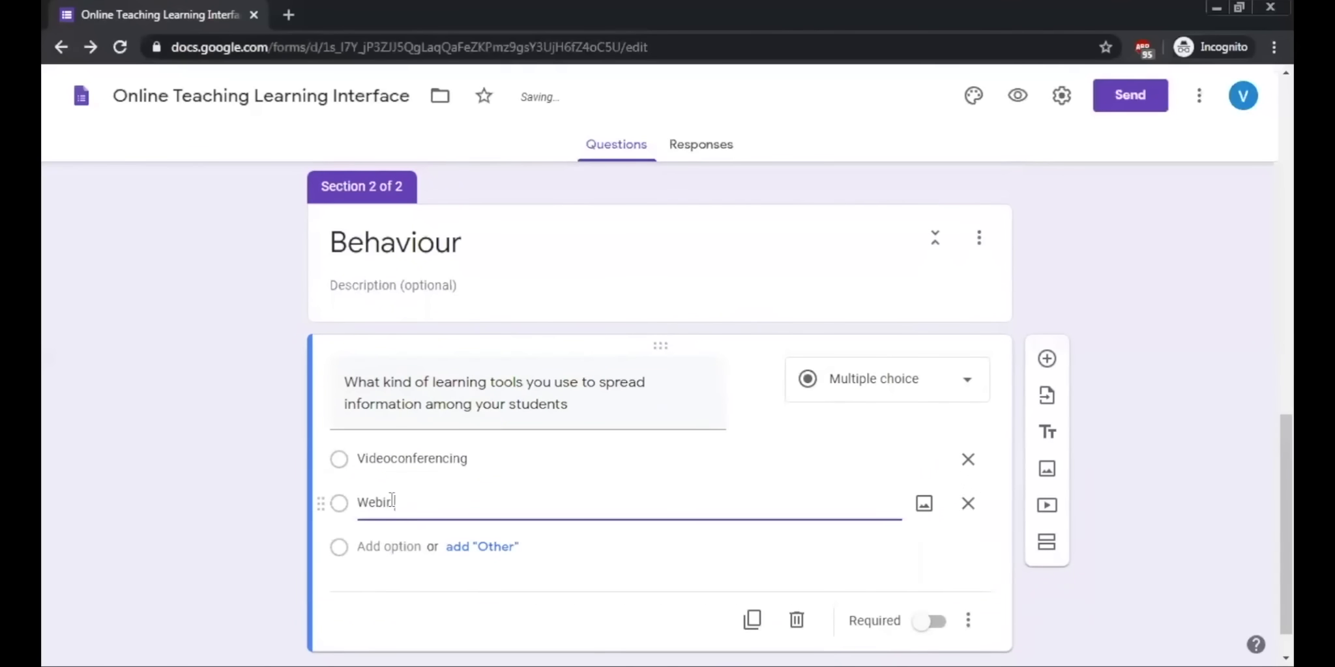
Step: Add "Google Classroom", "Email" and "Whatsapp" as further options of the learning-tools question
{"action": "left_click", "coordinate": [385, 545]}
{"action": "type", "text": "G"}
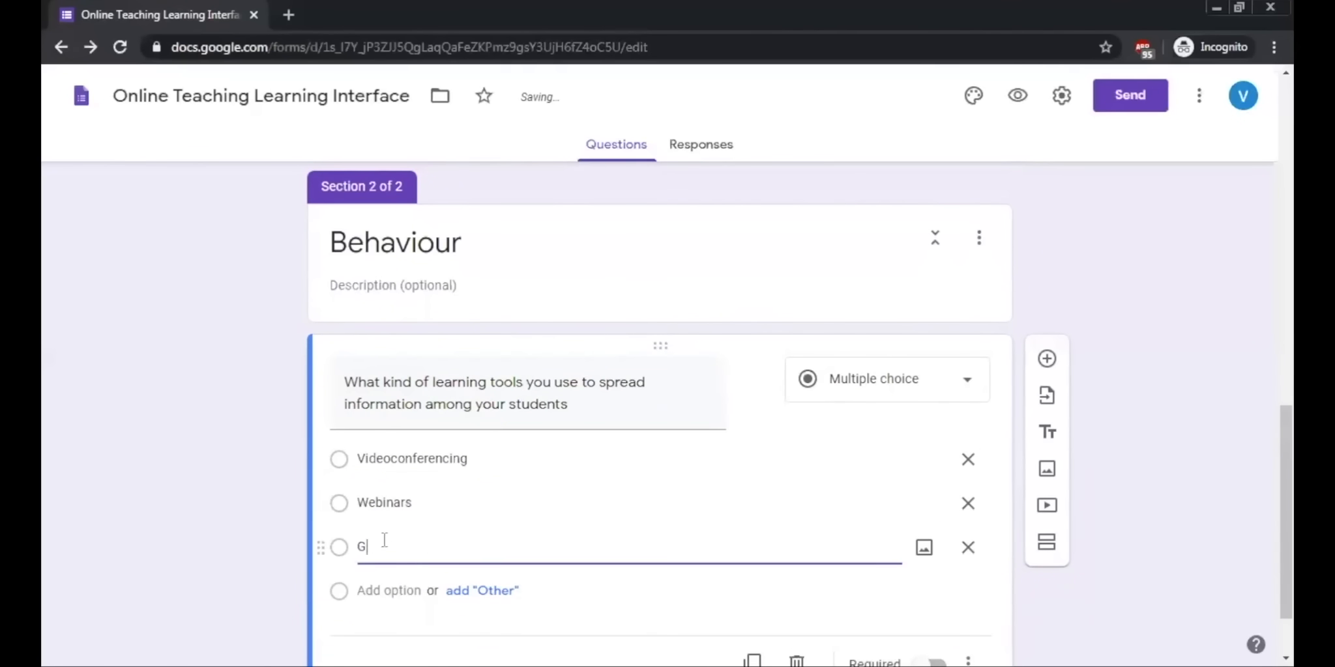
{"action": "type", "text": "oogle Classroom"}
{"action": "left_click", "coordinate": [389, 591]}
{"action": "type", "text": "Email"}
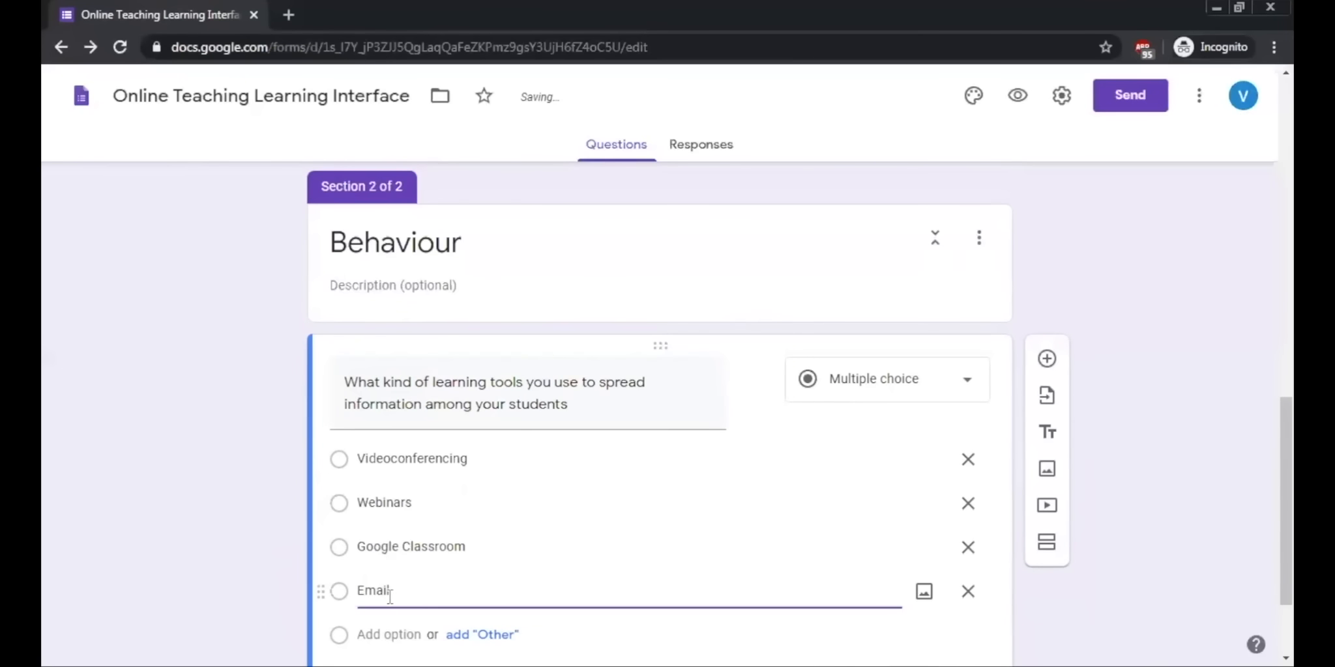
{"action": "scroll", "coordinate": [153, 585], "scroll_direction": "down", "scroll_amount": 2}
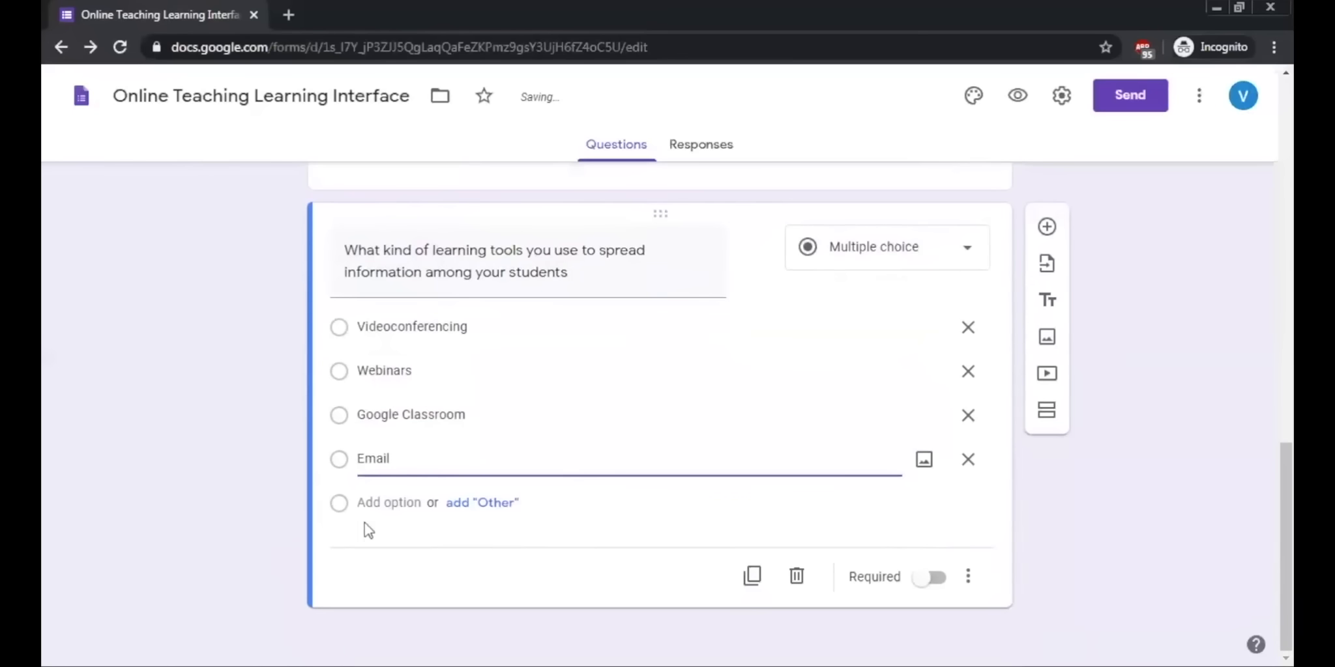
{"action": "left_click", "coordinate": [379, 504]}
{"action": "type", "text": "Whatsapp"}
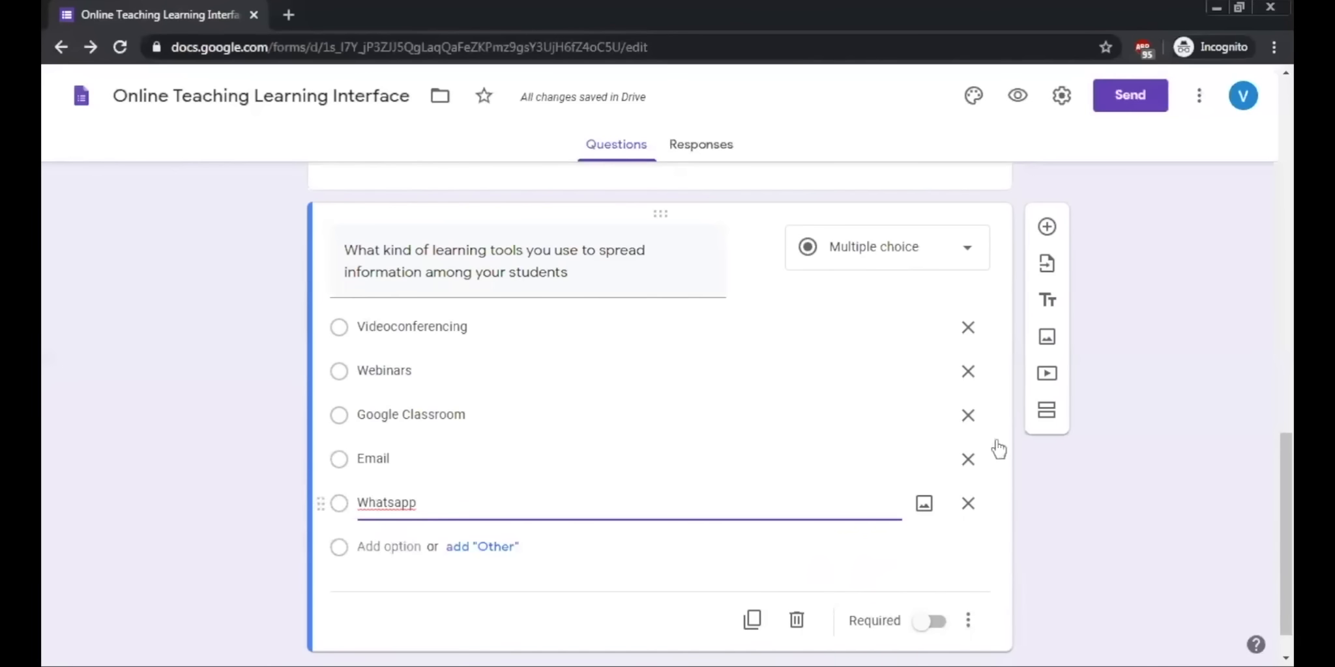
Step: Change the learning-tools question's answer type to Checkboxes
{"action": "left_click", "coordinate": [967, 249]}
{"action": "left_click", "coordinate": [894, 265]}
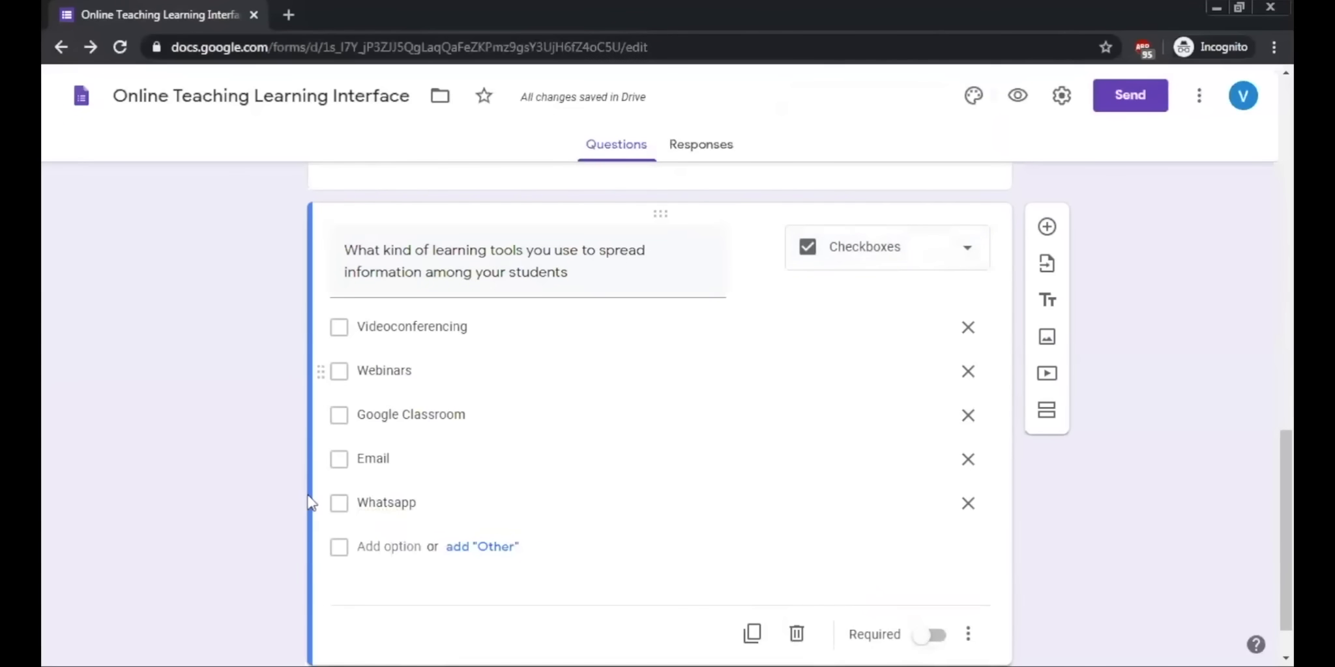
{"action": "scroll", "coordinate": [683, 426], "scroll_direction": "down", "scroll_amount": 1}
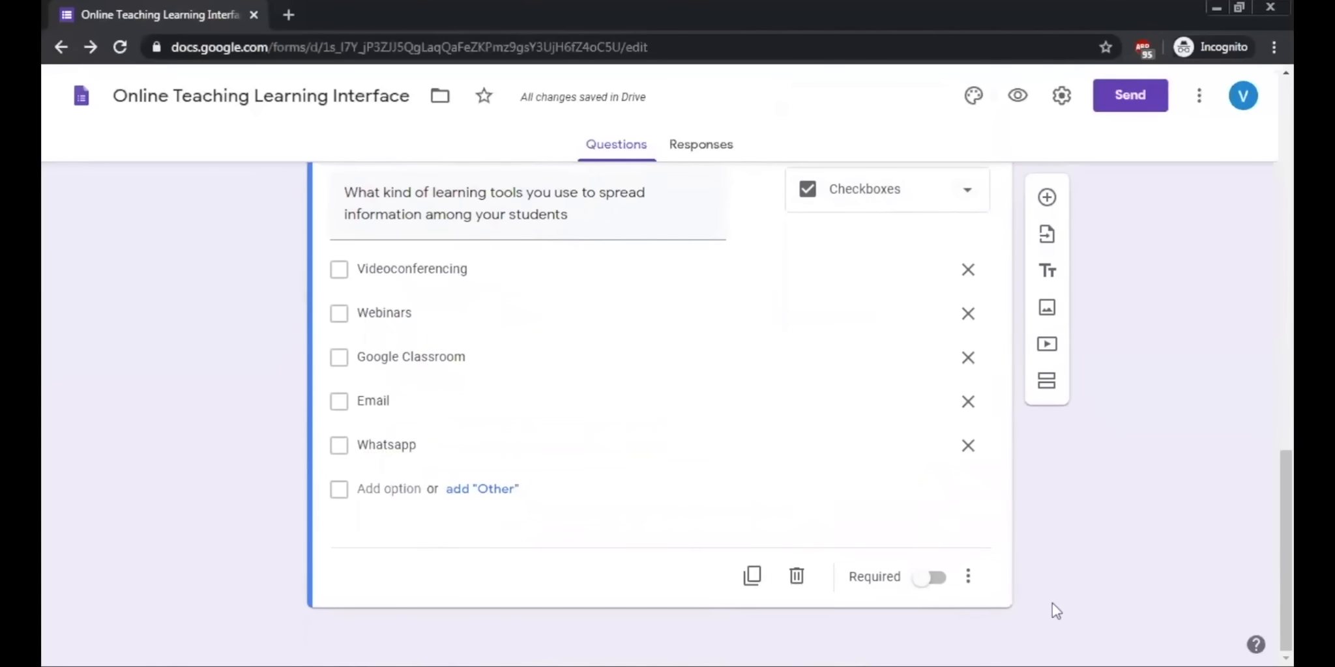
{"action": "left_click", "coordinate": [968, 577]}
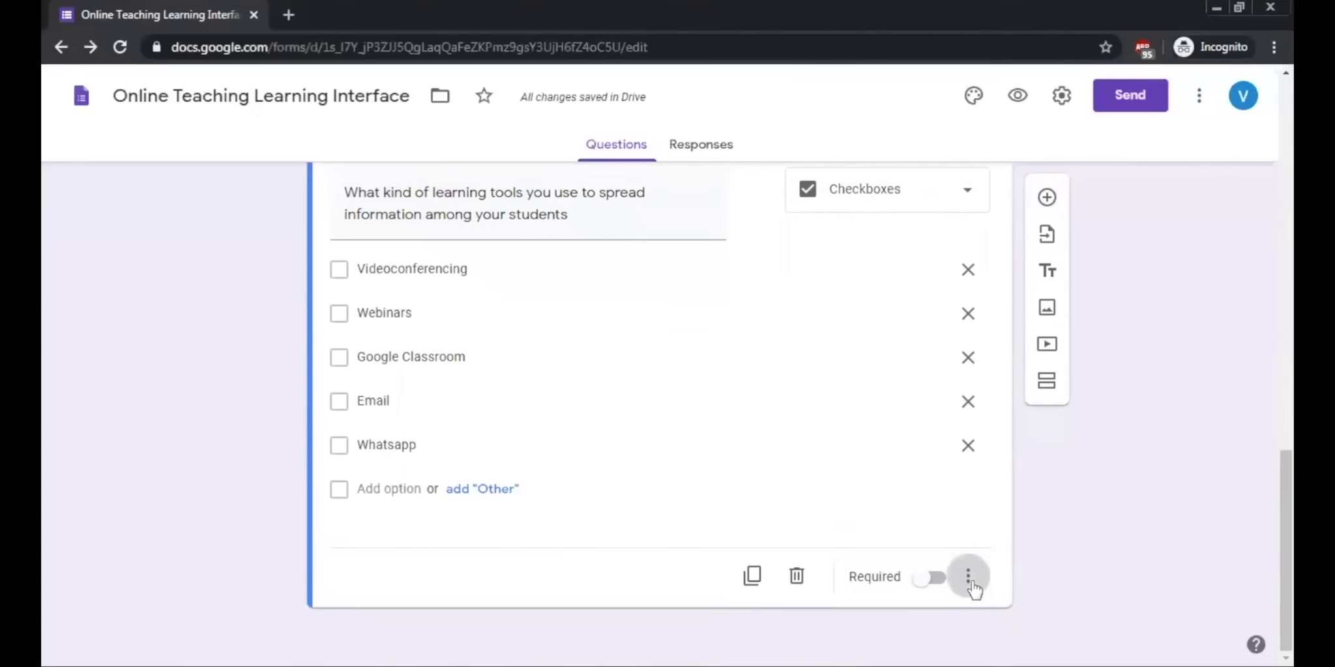
{"action": "left_click", "coordinate": [1167, 432]}
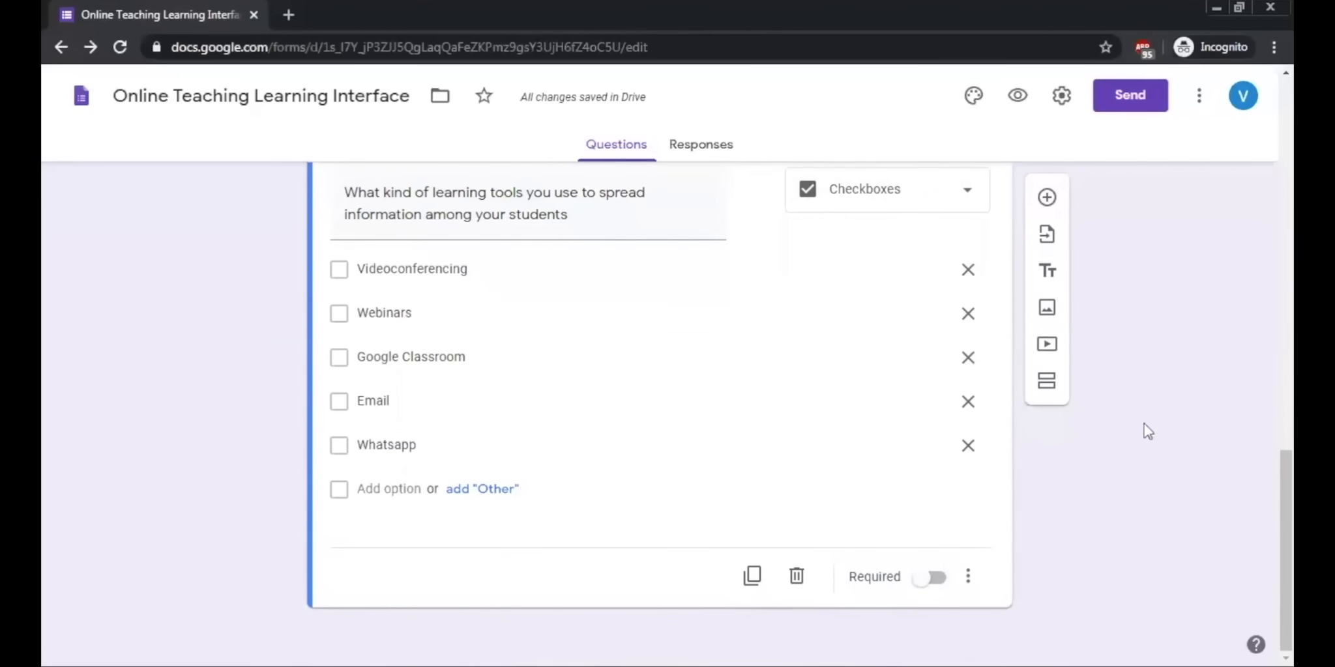
Step: Add a new question below the learning-tools question and attach the uploaded visual-aids-for-learning image to its first option
{"action": "left_click", "coordinate": [1047, 198]}
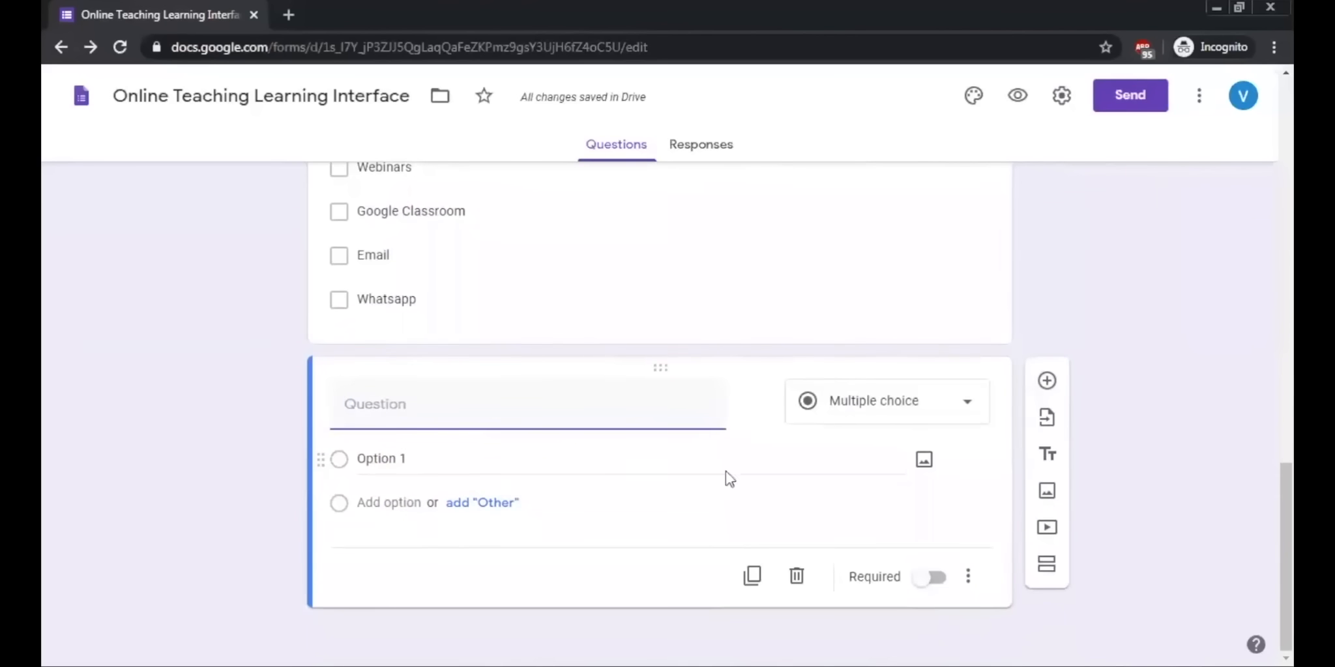
{"action": "left_click", "coordinate": [924, 463]}
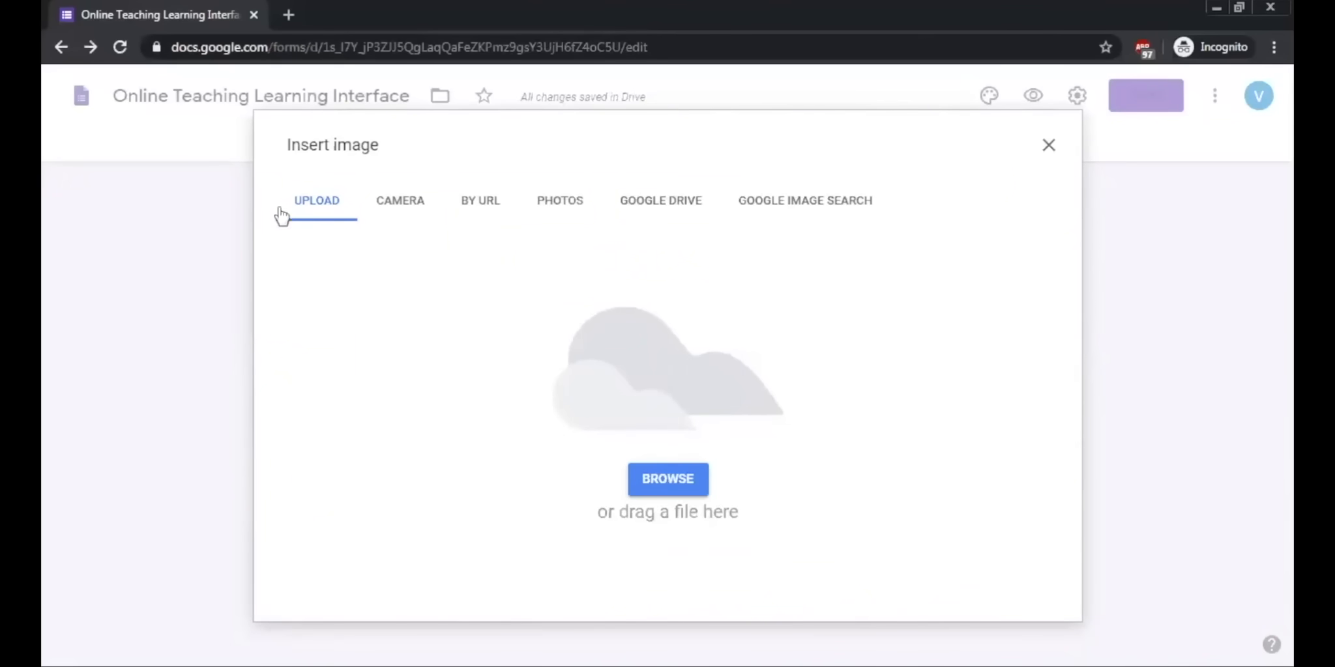
{"action": "left_click", "coordinate": [681, 483]}
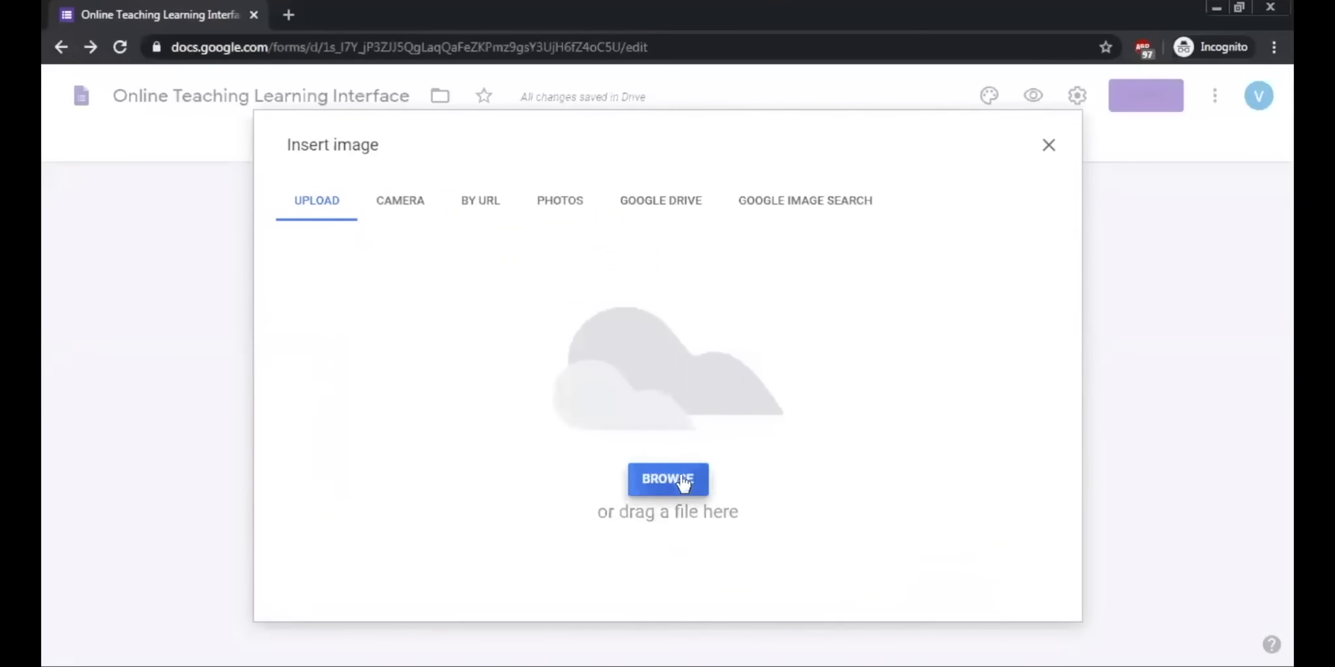
{"action": "left_click", "coordinate": [526, 287]}
{"action": "left_click", "coordinate": [906, 520]}
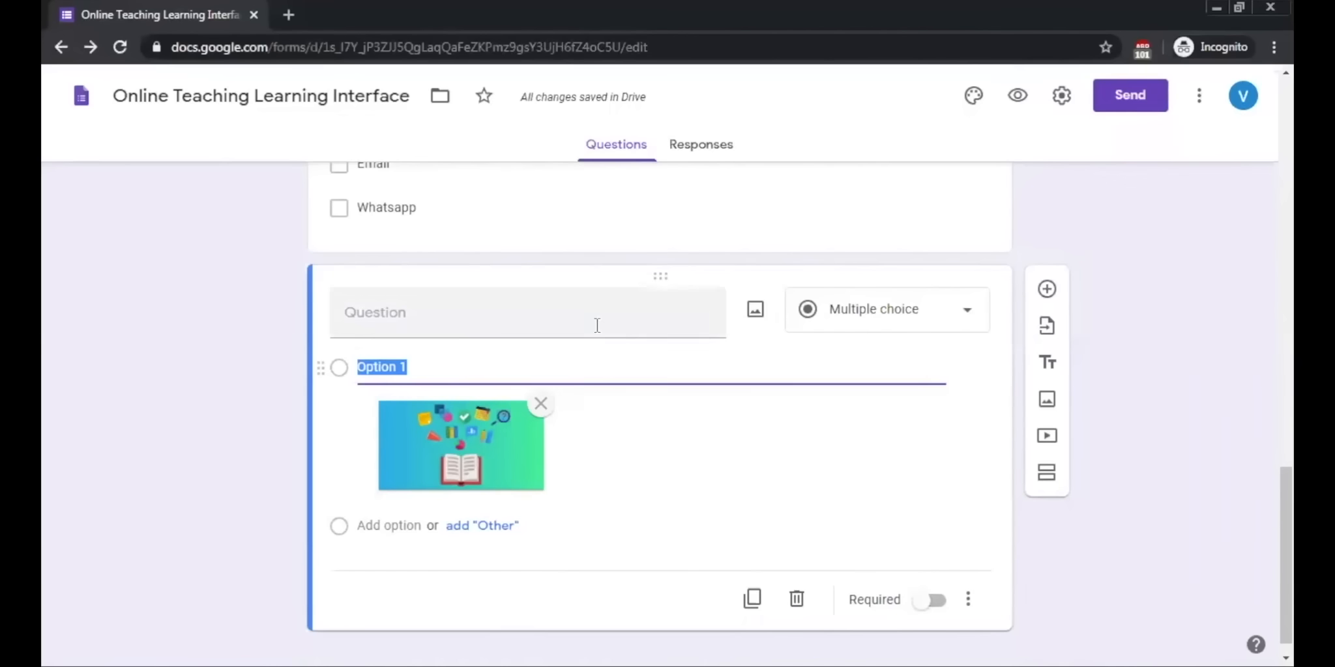
Step: Upload the visual-aids-for-learning image from Downloads as the new question's own image
{"action": "left_click", "coordinate": [665, 322]}
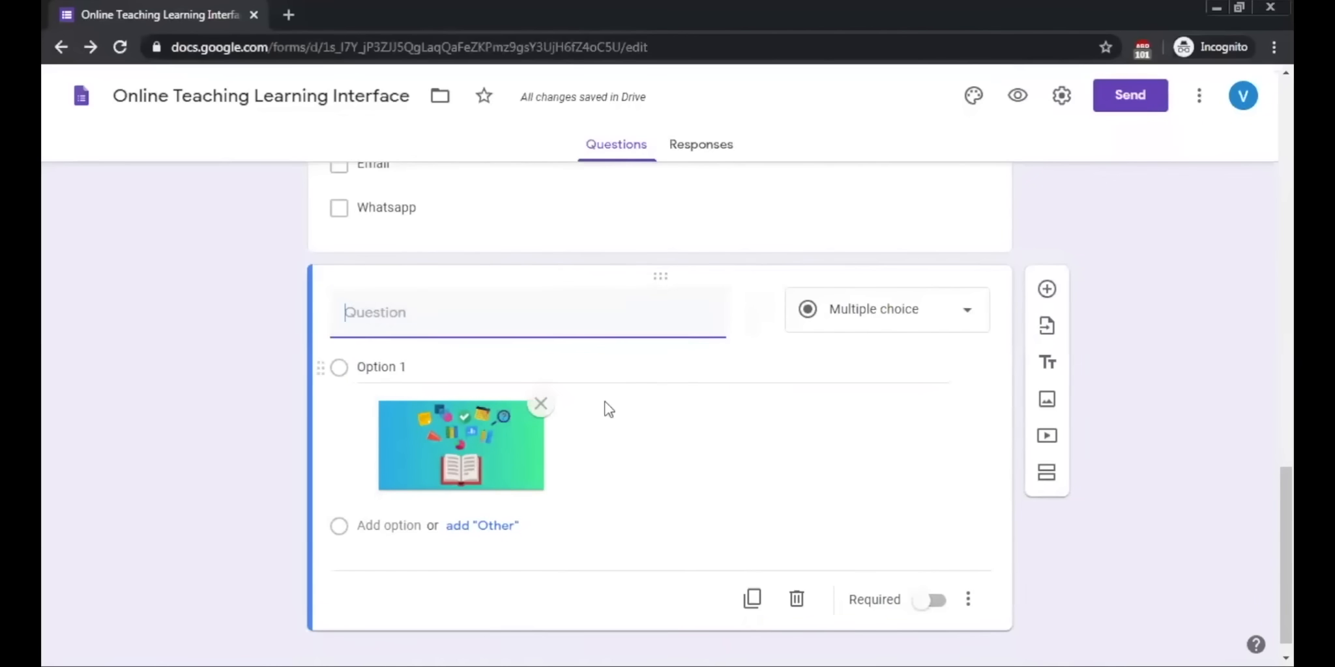
{"action": "mouse_move", "coordinate": [754, 336]}
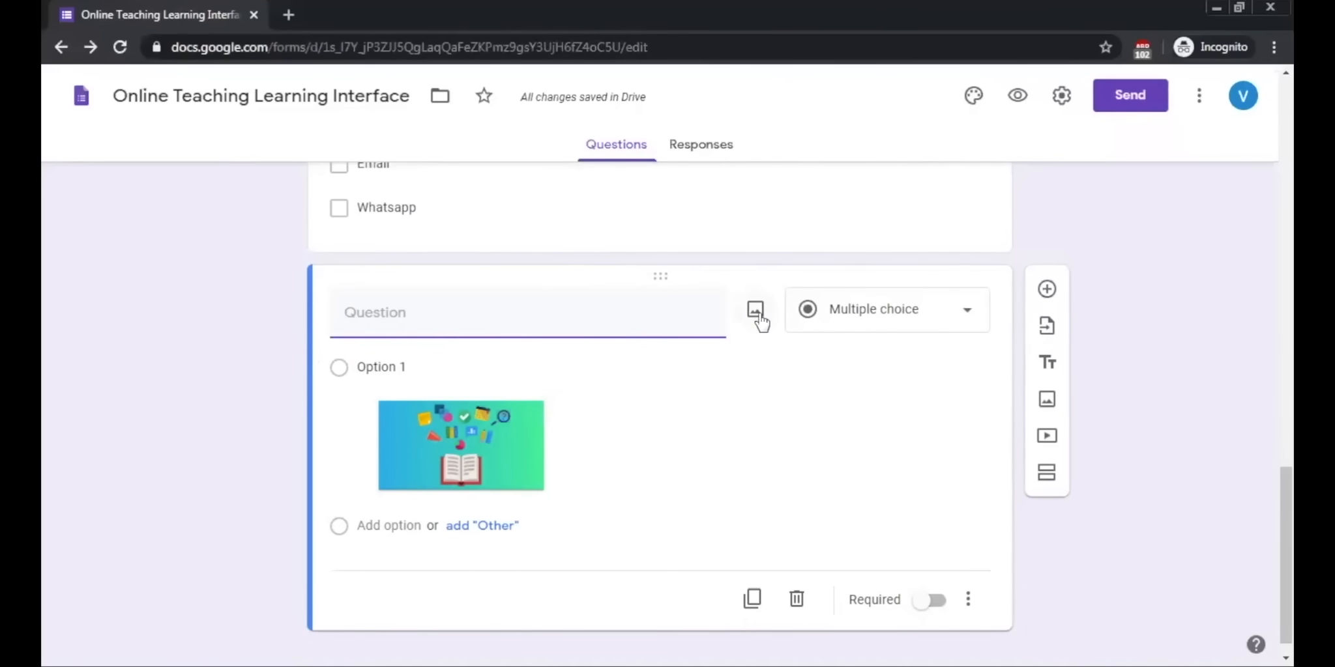
{"action": "left_click", "coordinate": [758, 316]}
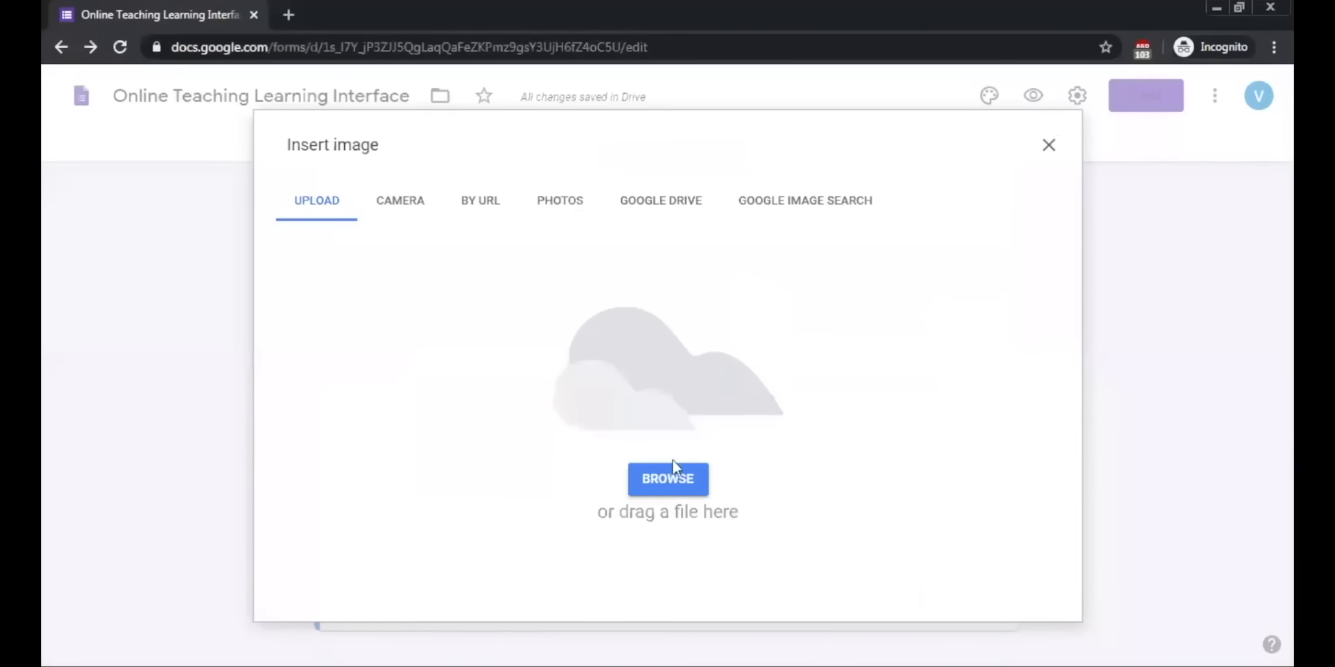
{"action": "left_click", "coordinate": [636, 481]}
{"action": "left_click", "coordinate": [501, 287]}
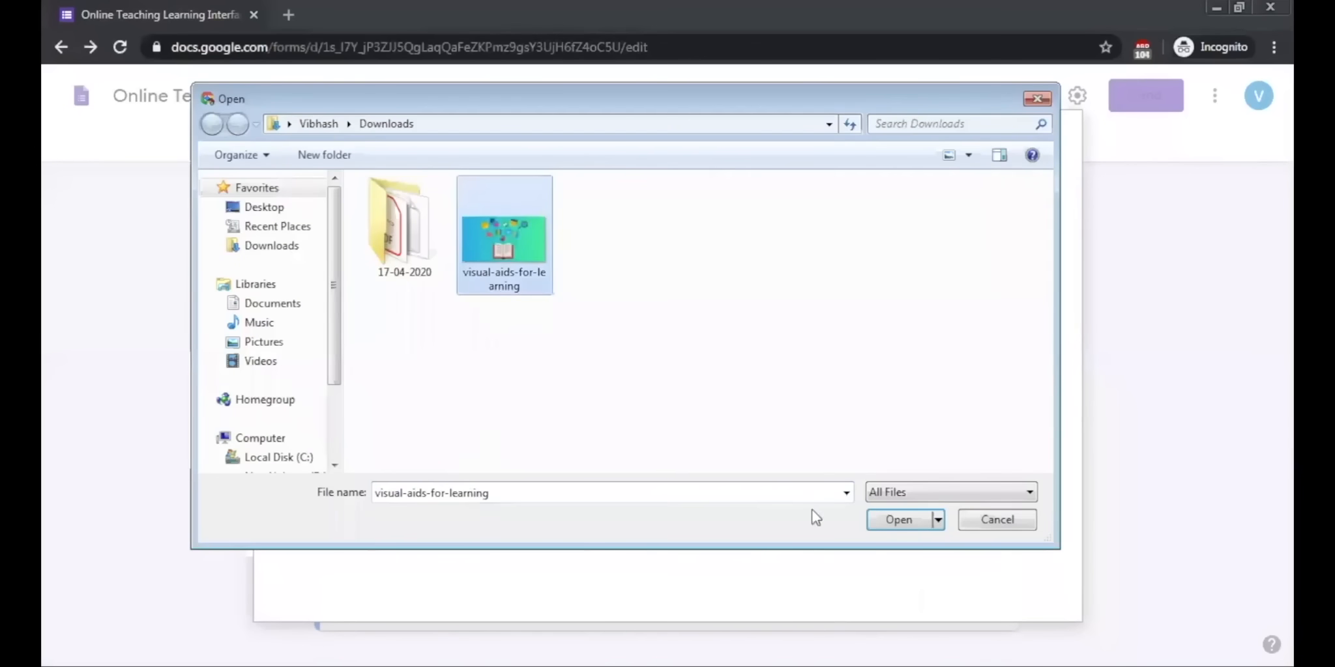
{"action": "left_click", "coordinate": [898, 520]}
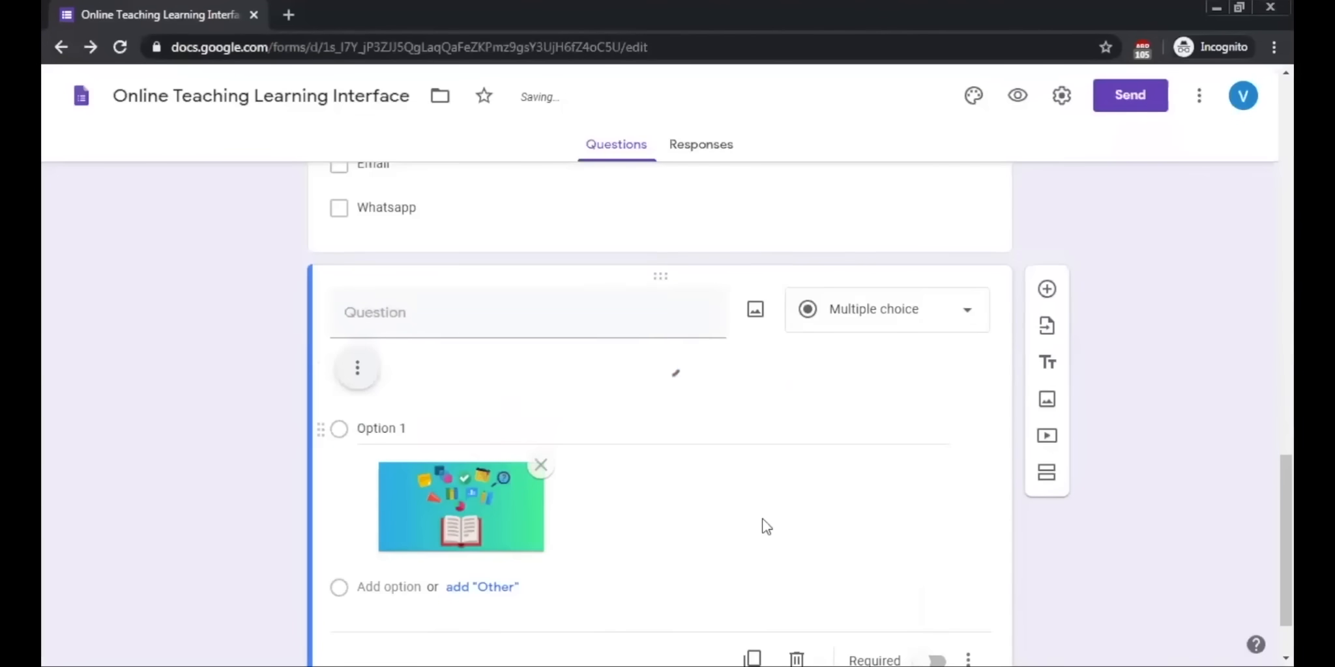
Step: Title the image question "What do you find interesting in this image"
{"action": "scroll", "coordinate": [763, 520], "scroll_direction": "down", "scroll_amount": 3}
{"action": "scroll", "coordinate": [762, 519], "scroll_direction": "up", "scroll_amount": 1}
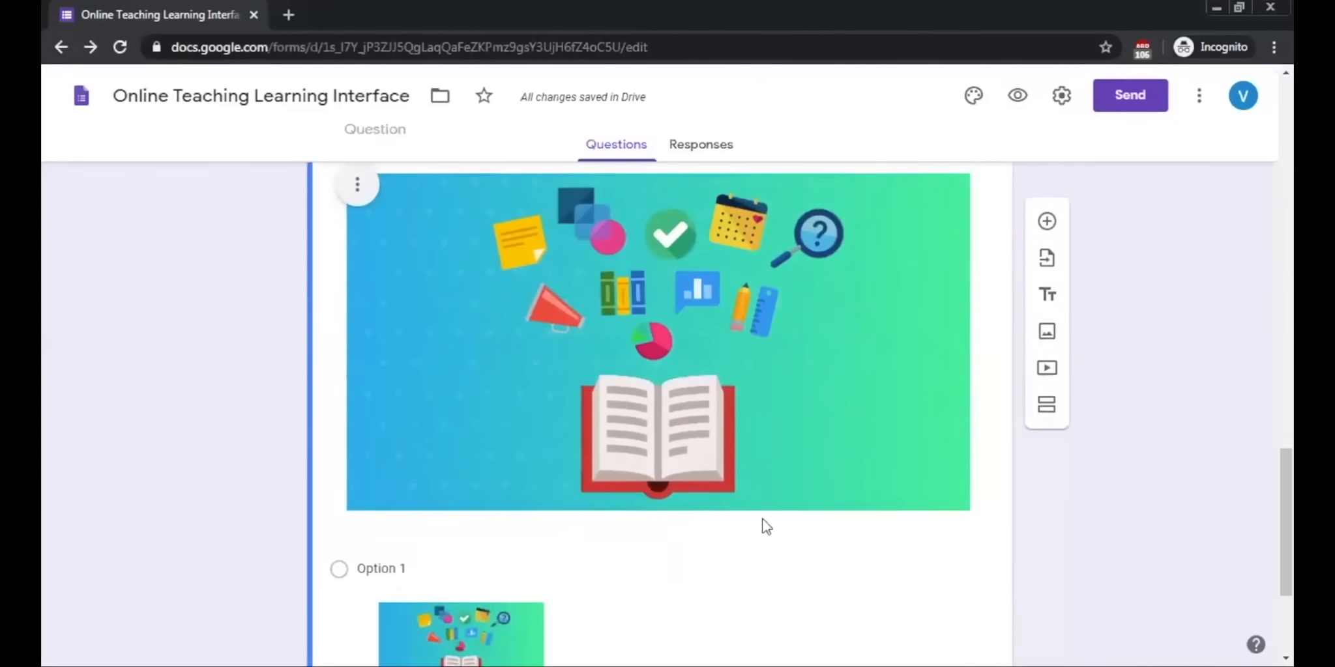
{"action": "scroll", "coordinate": [624, 390], "scroll_direction": "up", "scroll_amount": 3}
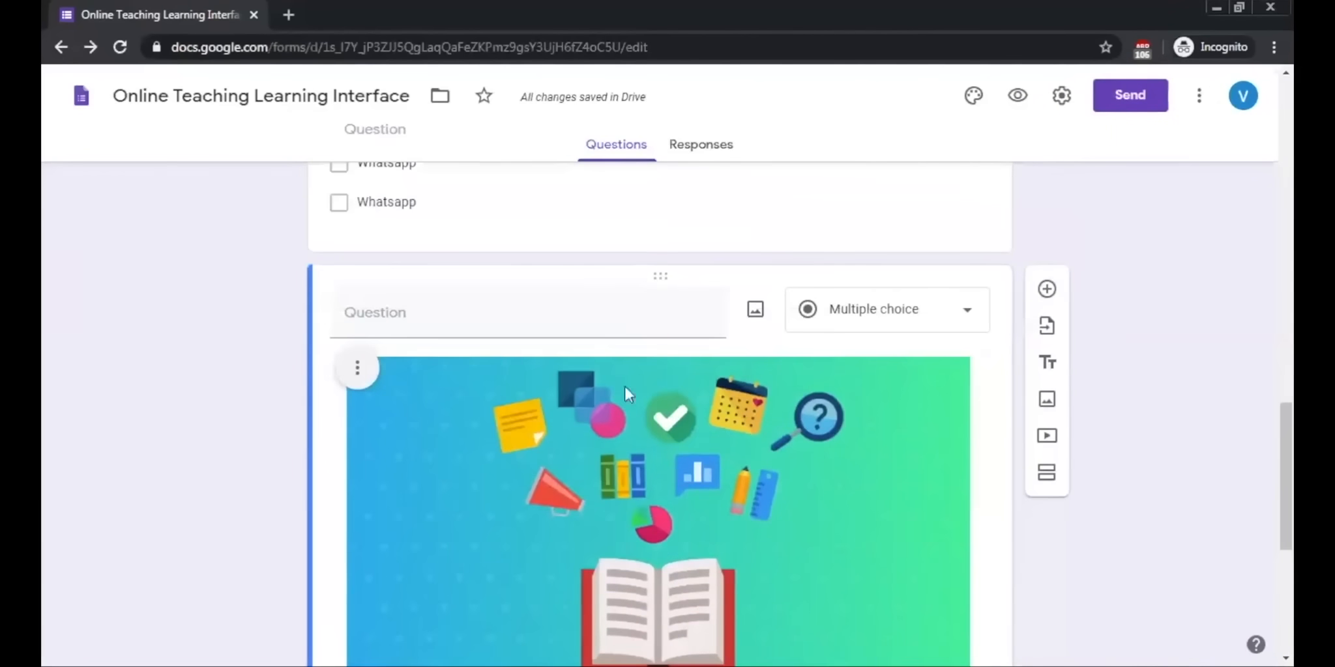
{"action": "left_click", "coordinate": [502, 311]}
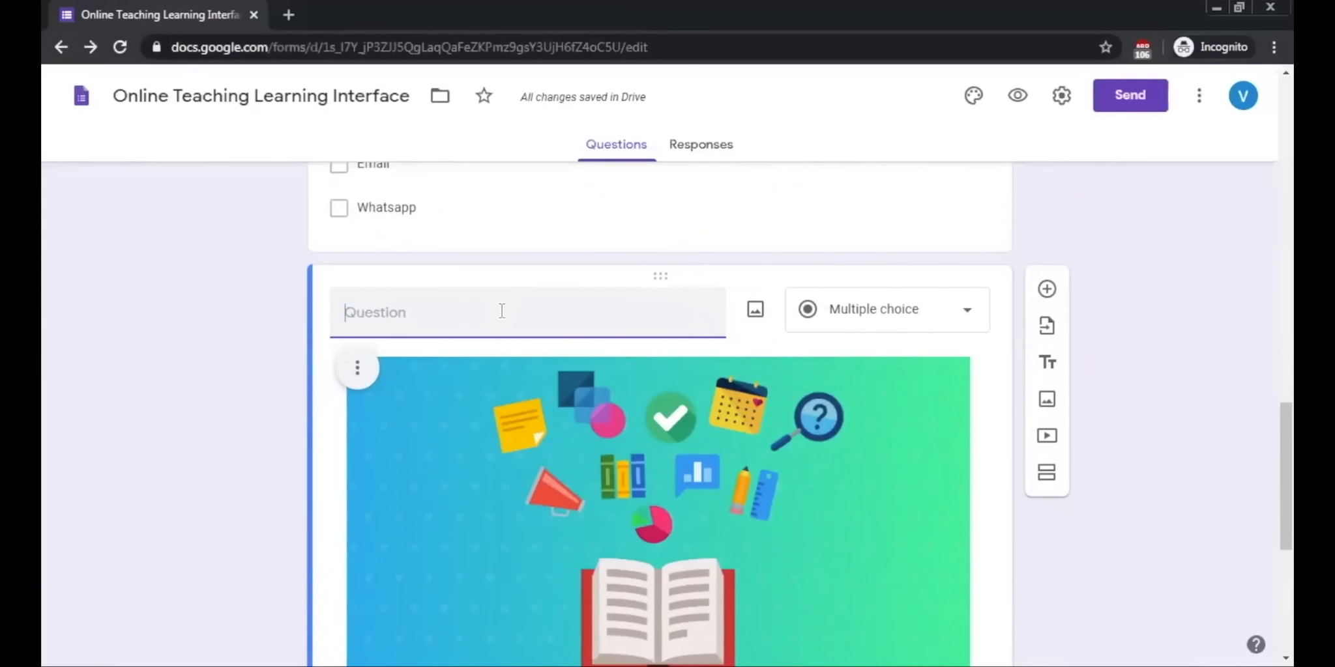
{"action": "type", "text": "What do you find in"}
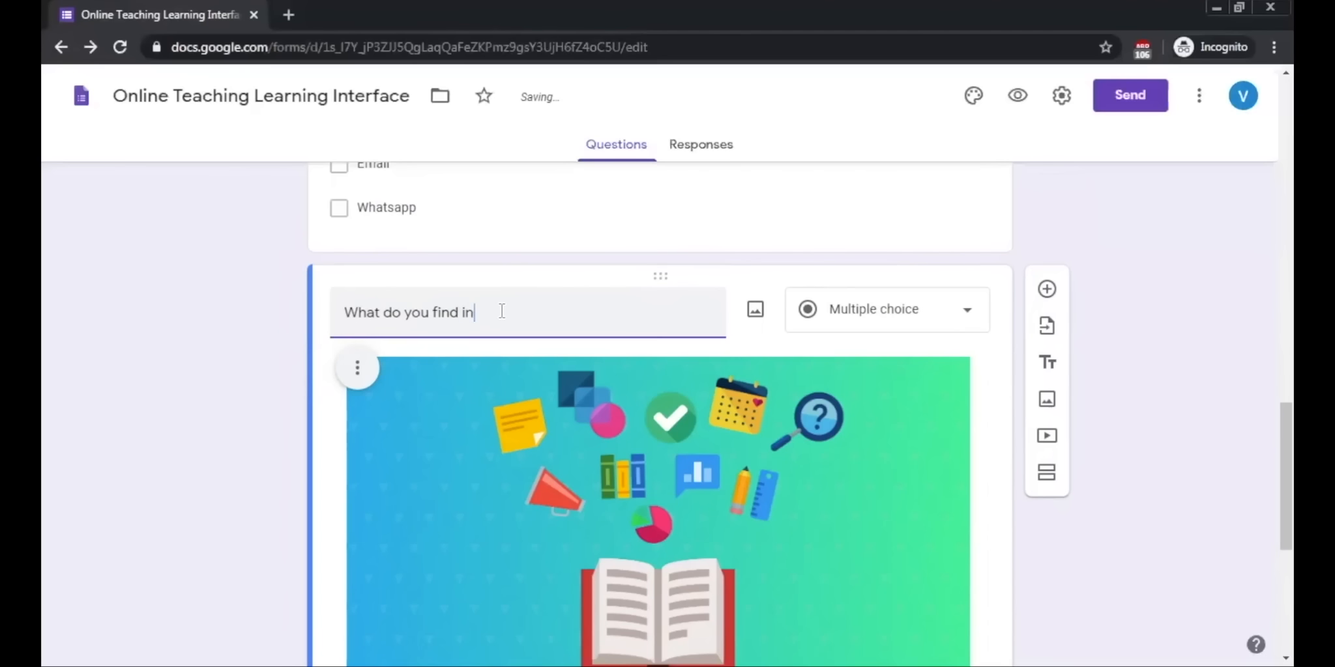
{"action": "type", "text": "teresting in this image"}
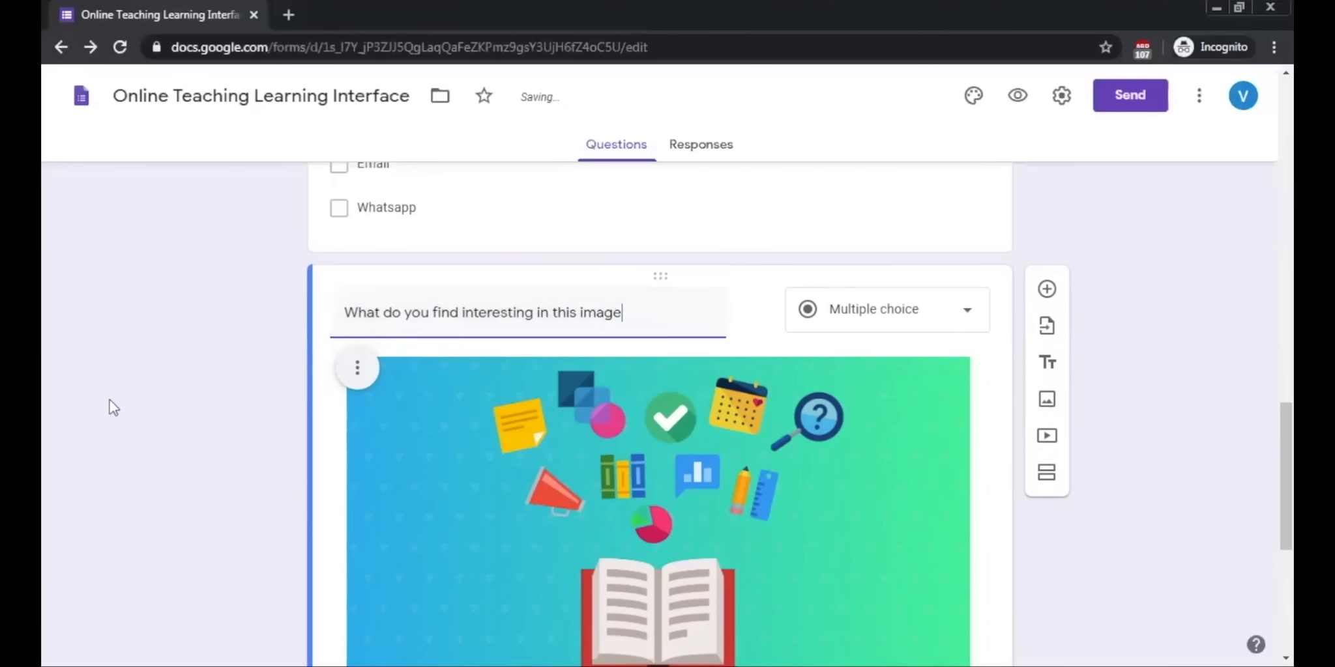
{"action": "scroll", "coordinate": [111, 405], "scroll_direction": "down", "scroll_amount": 1}
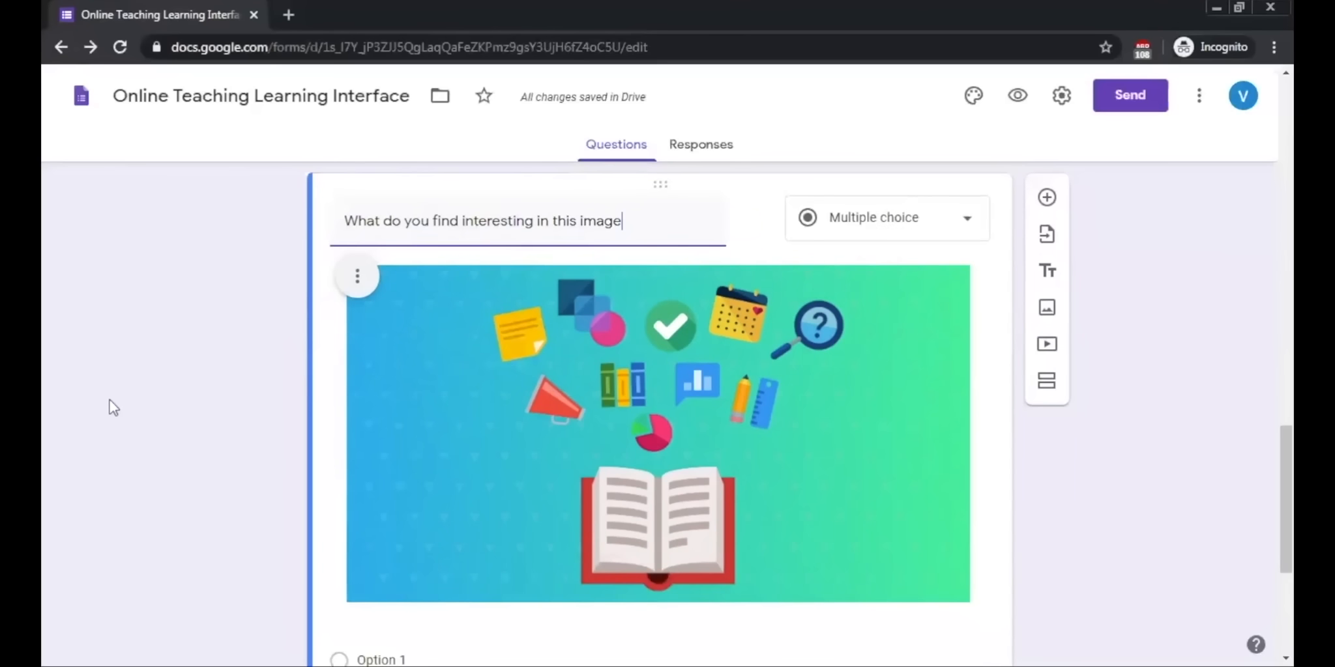